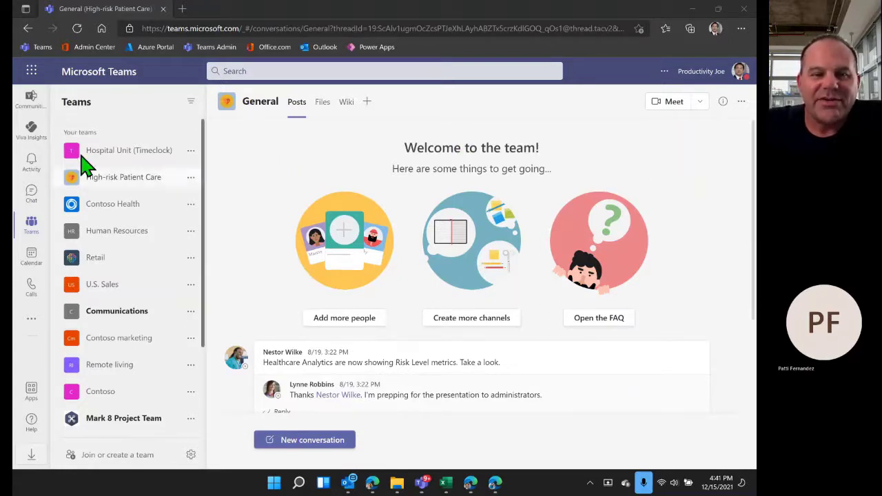
Open the Shifts app and view the teams available for a new team schedule, without creating one.
left_click(33, 319)
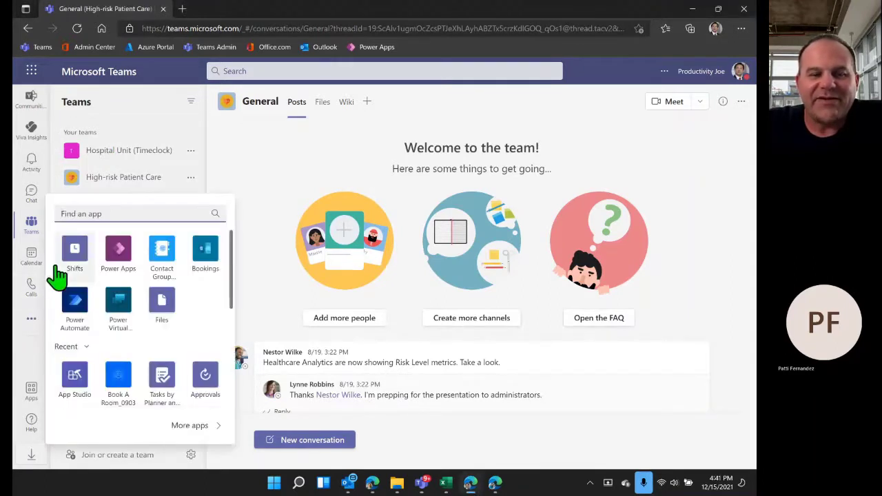
left_click(74, 256)
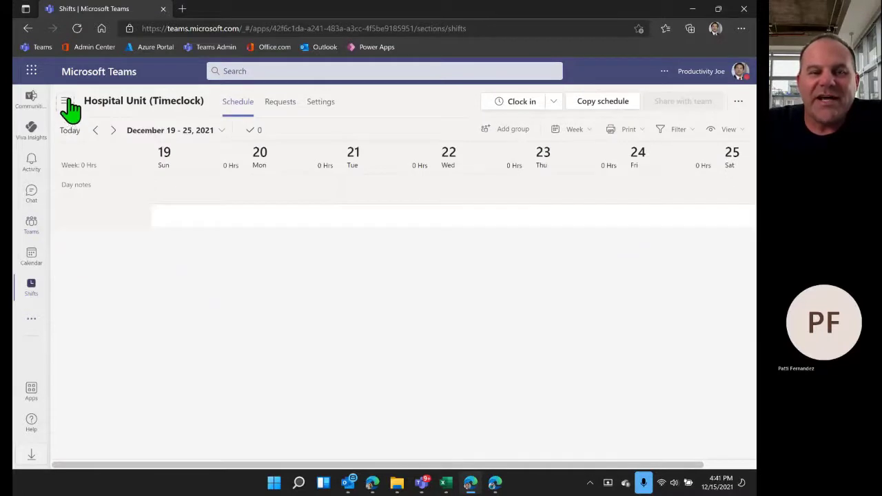
left_click(67, 102)
left_click(89, 445)
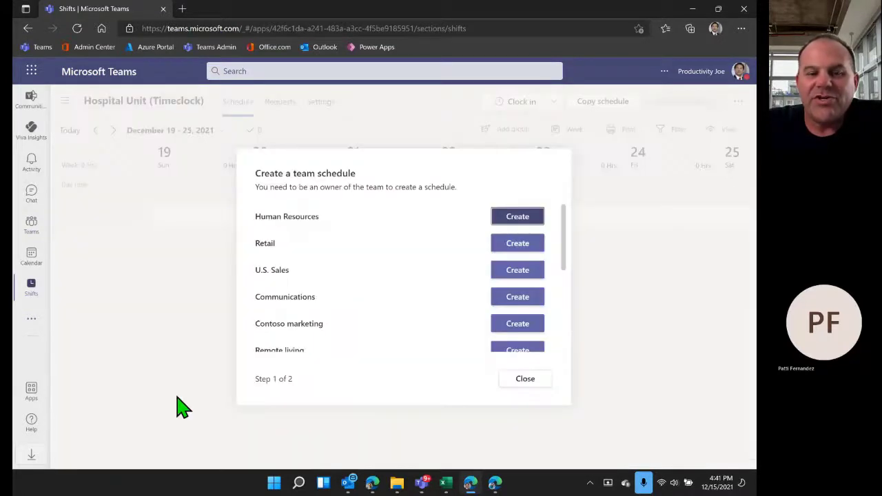
left_click(527, 381)
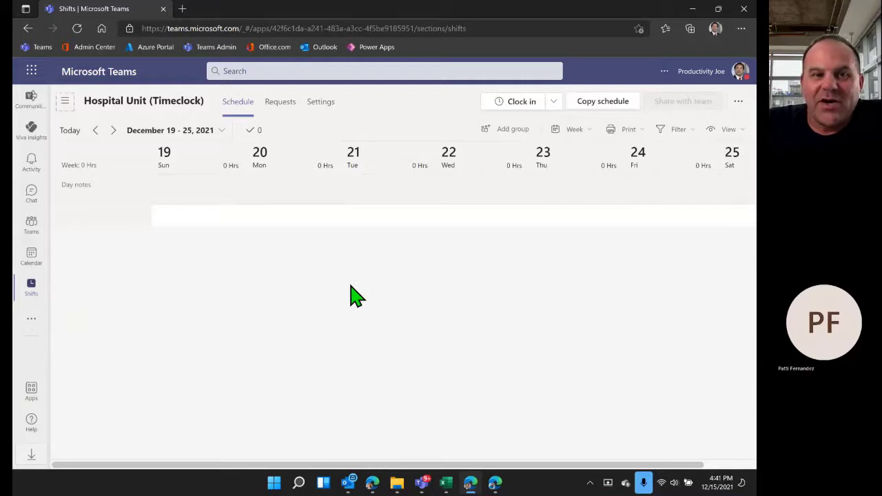
Show the existing schedule of the High-risk Patient Care team.
left_click(65, 101)
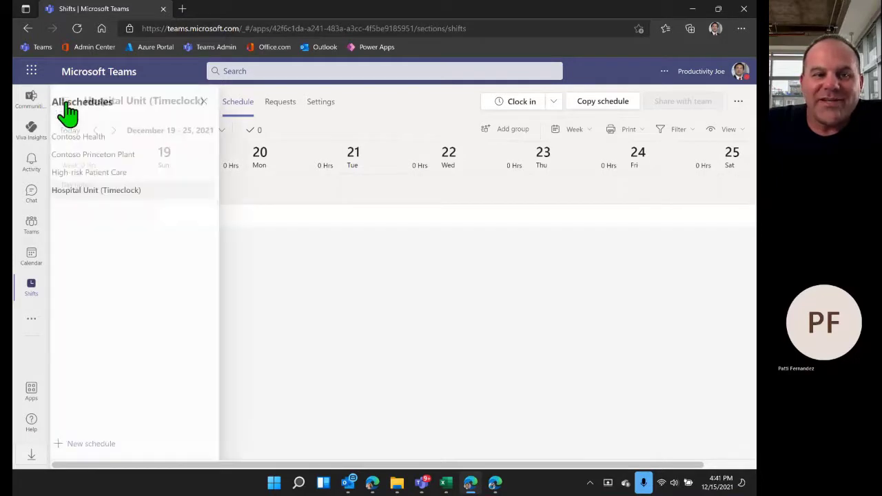
left_click(81, 174)
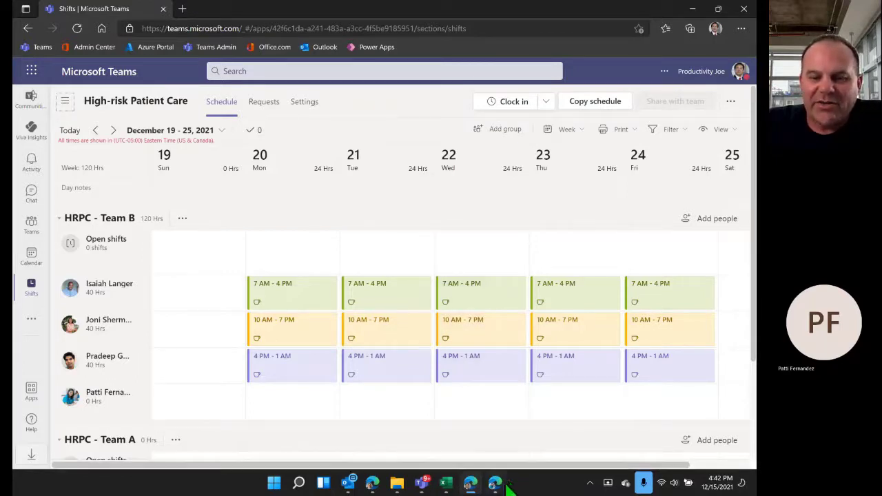
Switch to the employee's Microsoft Teams browser window and clock in for the Hospital Unit (Timeclock) shift.
mouse_move(508, 487)
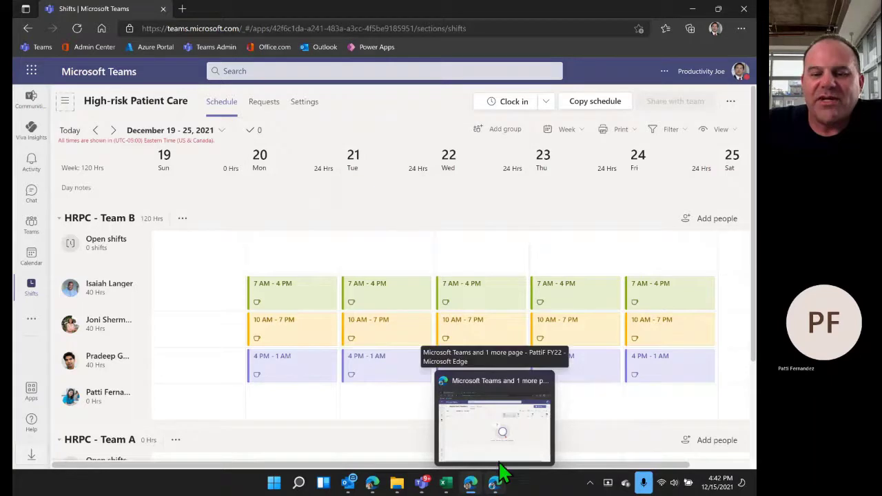
left_click(499, 449)
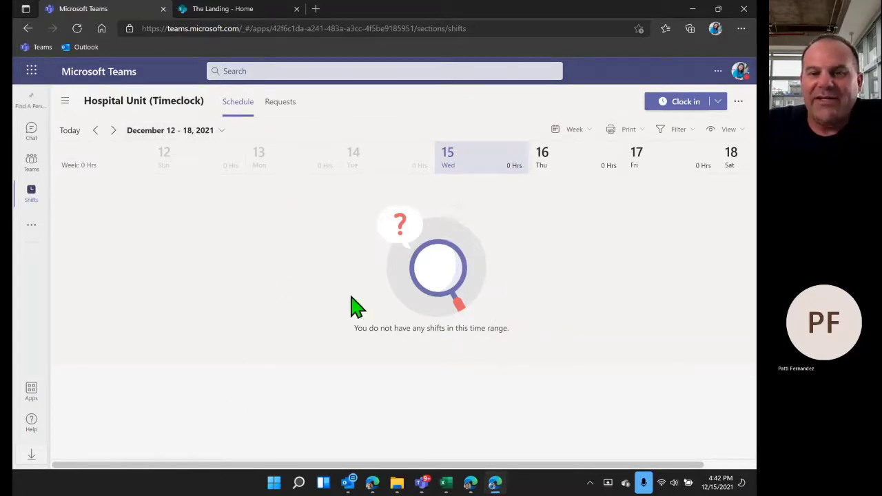
left_click(681, 109)
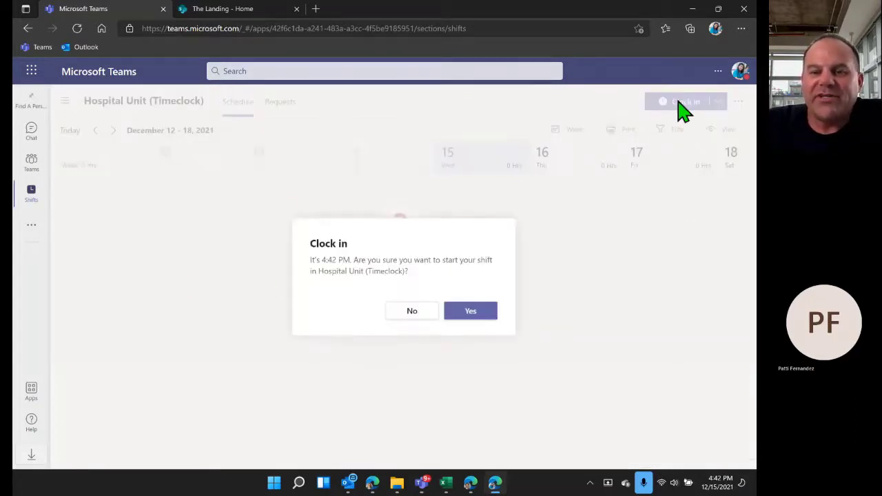
left_click(486, 310)
left_click(466, 312)
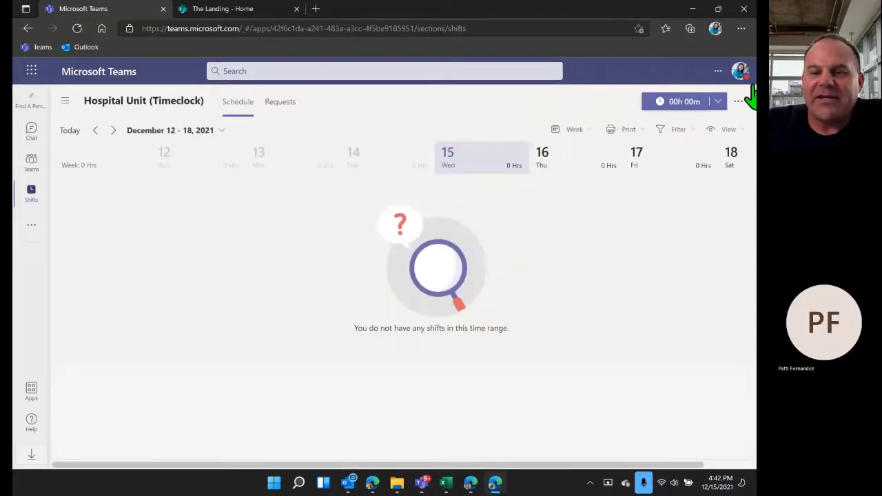
Start a break in the current Hospital Unit (Timeclock) shift.
left_click(718, 102)
left_click(686, 144)
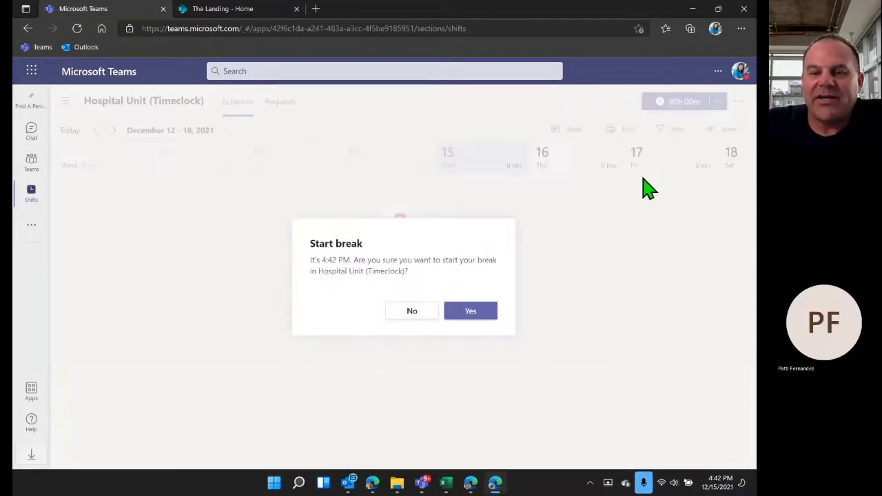
left_click(471, 316)
left_click(464, 312)
End the running break in the Hospital Unit (Timeclock) shift.
left_click(718, 103)
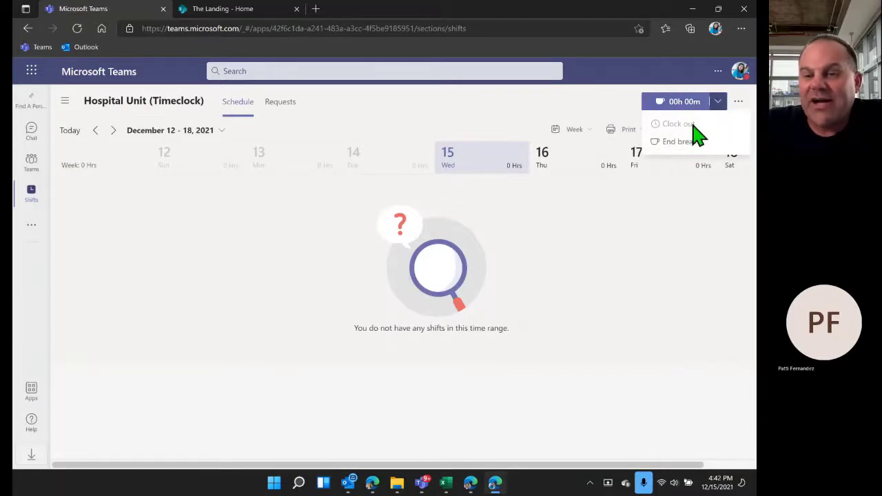
left_click(682, 142)
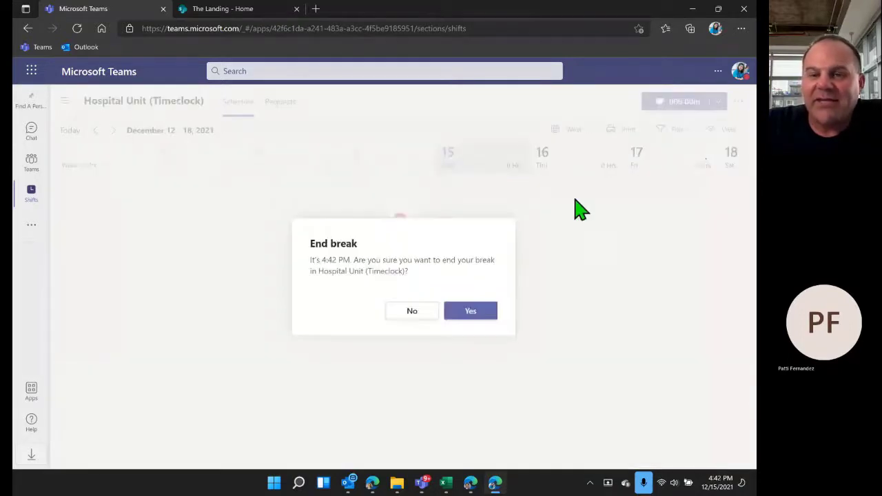
left_click(478, 314)
left_click(478, 311)
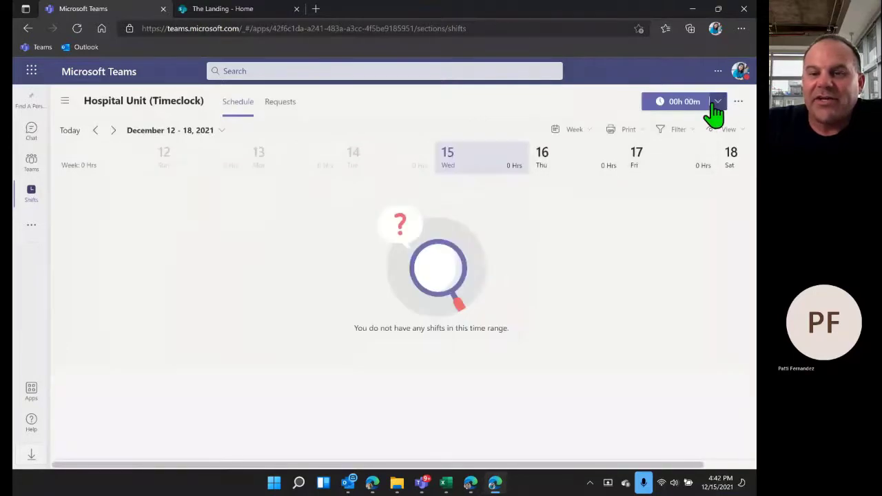
Clock out of the Hospital Unit (Timeclock) shift.
left_click(716, 105)
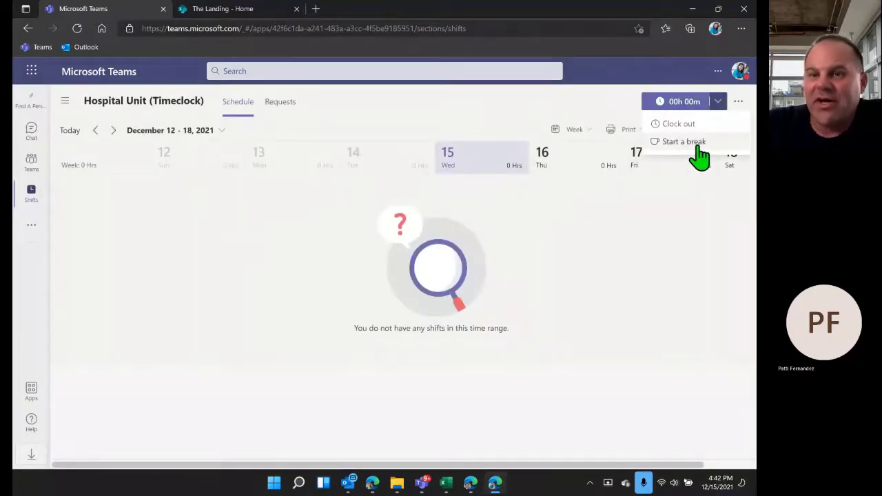
left_click(697, 124)
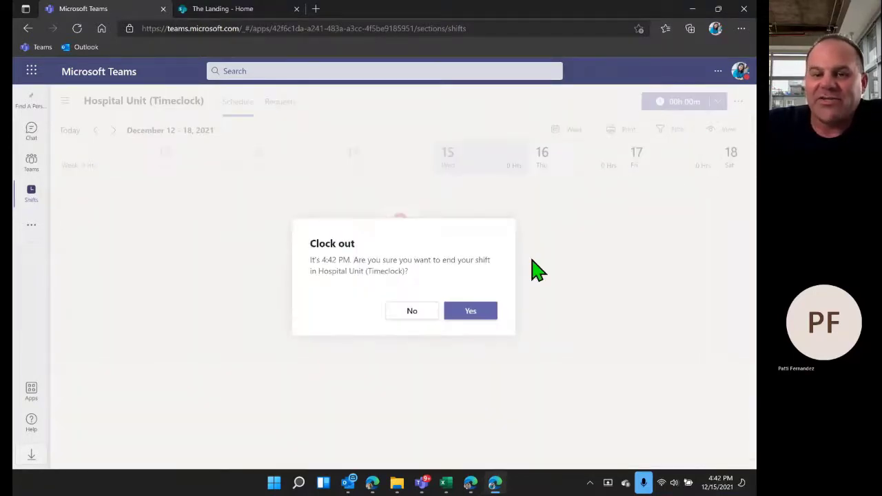
left_click(472, 314)
left_click(465, 312)
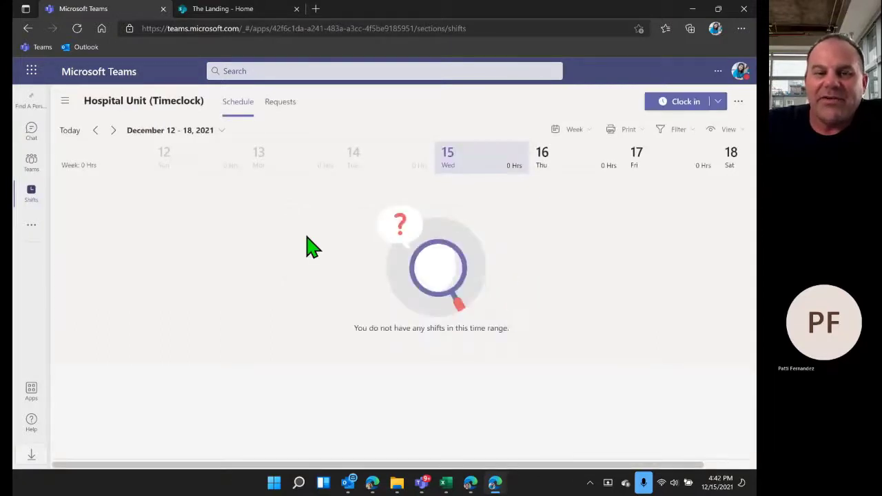
Examine the new time-off request form, including its all-day option, reason choices and note field, without sending a request.
left_click(282, 107)
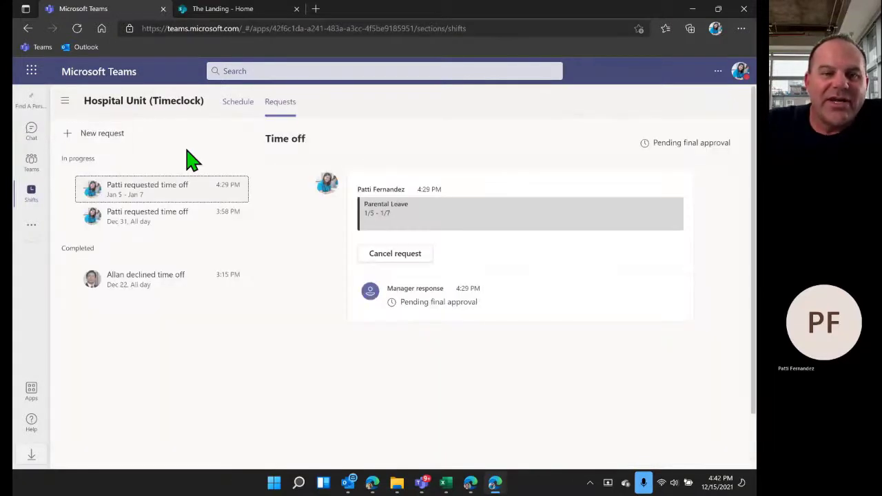
left_click(94, 138)
left_click(490, 186)
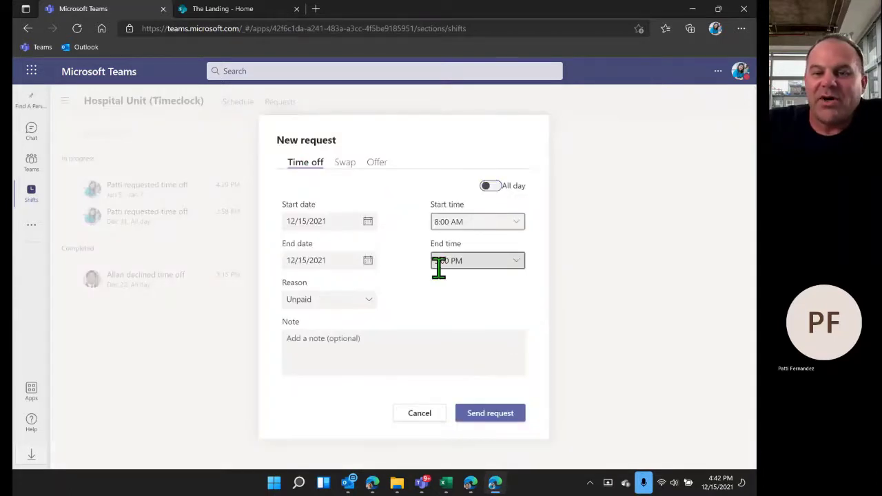
left_click(490, 186)
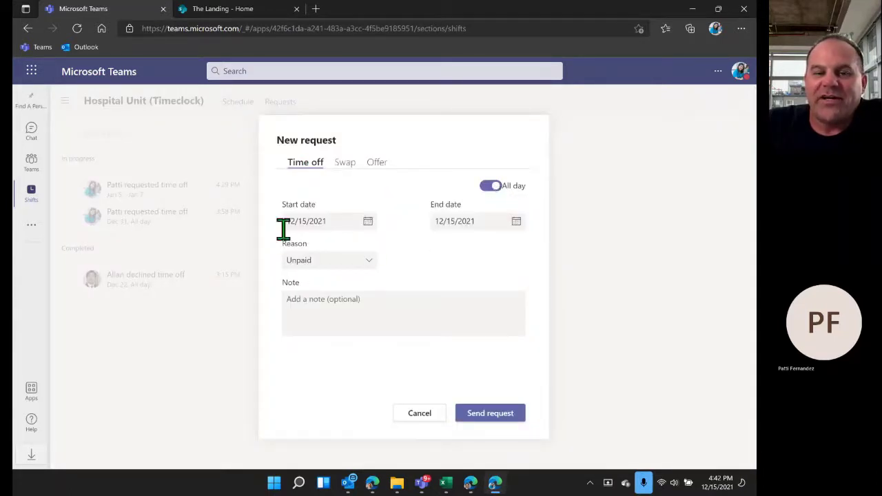
left_click(364, 266)
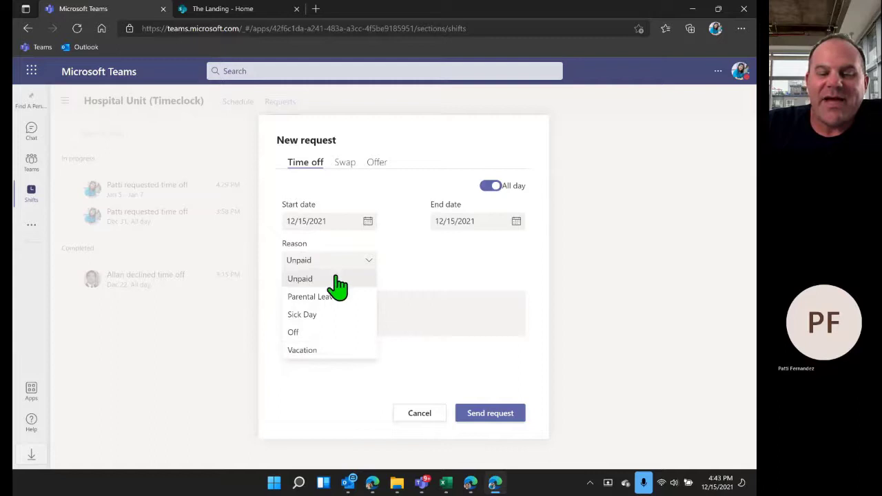
left_click(407, 309)
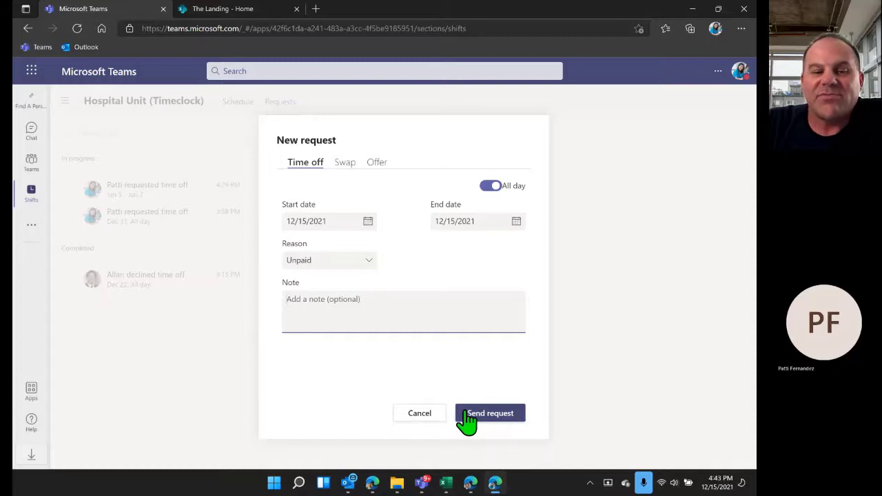
left_click(419, 414)
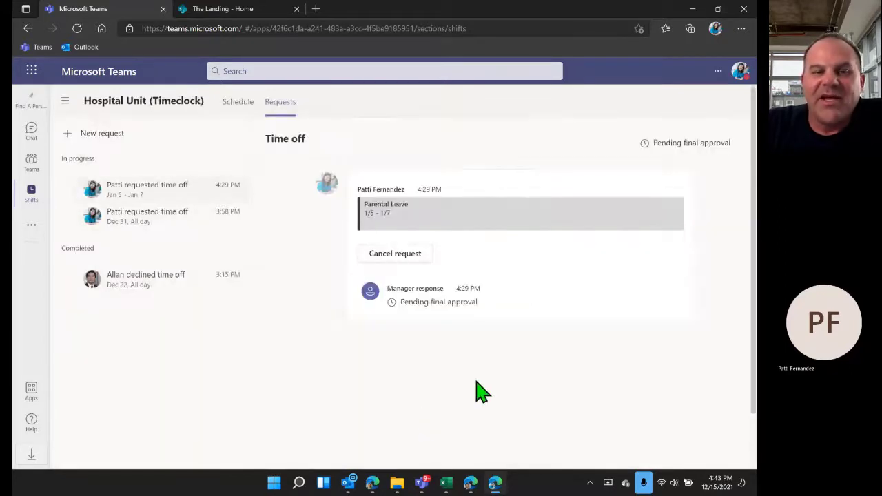
Switch to the High-risk Patient Care schedule and change its view to Team shifts.
left_click(63, 101)
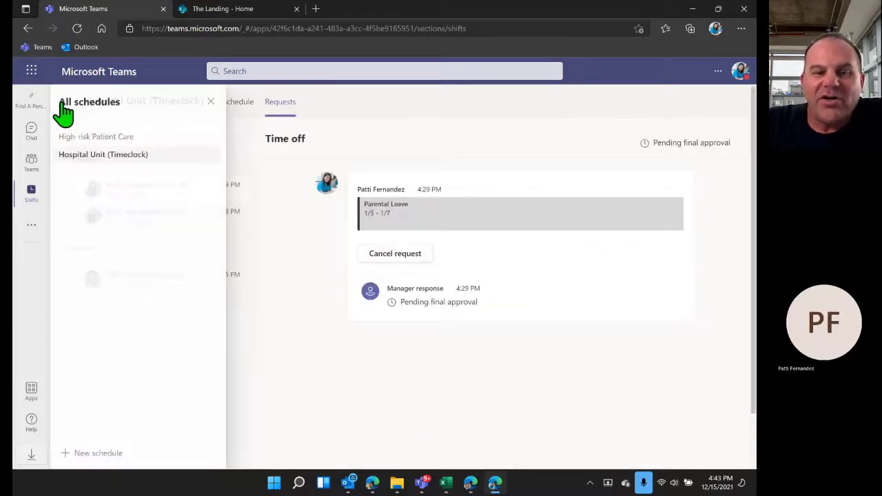
left_click(83, 138)
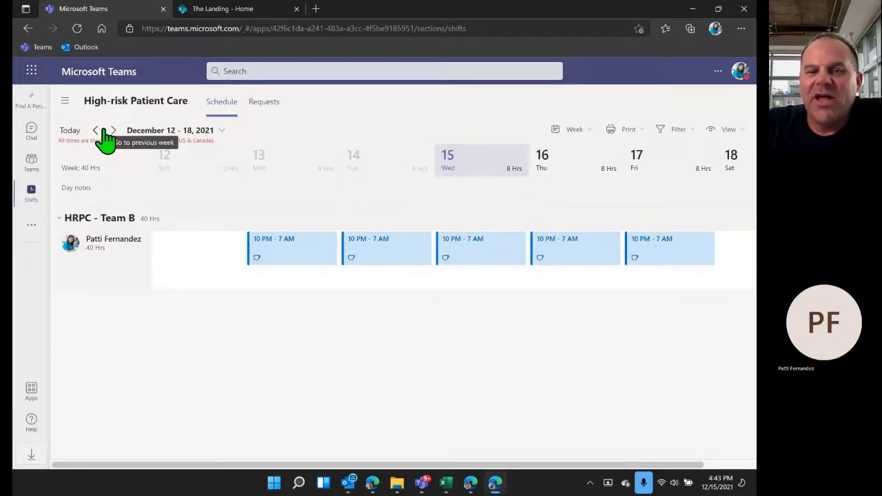
left_click(728, 129)
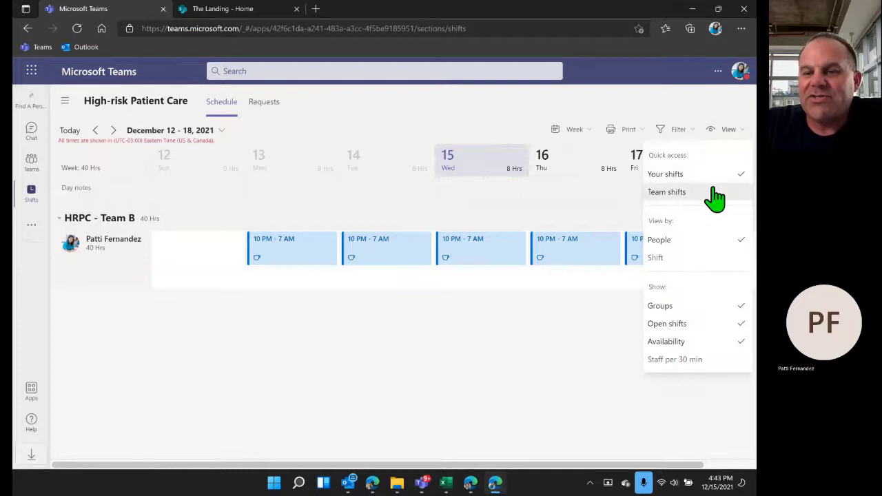
left_click(714, 196)
left_click(518, 212)
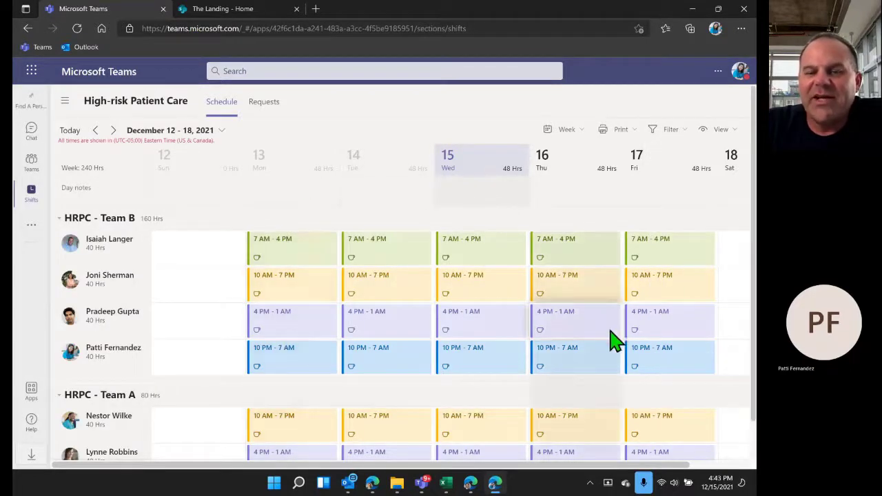
Inspect the shift details of the employee's own Dec 14 and Dec 17 shifts and a colleague's Dec 17 afternoon shift.
left_click(413, 366)
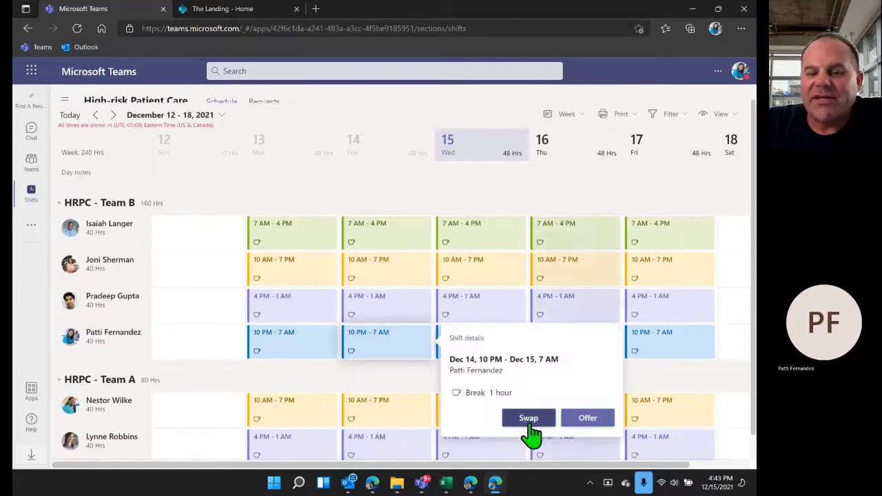
left_click(659, 322)
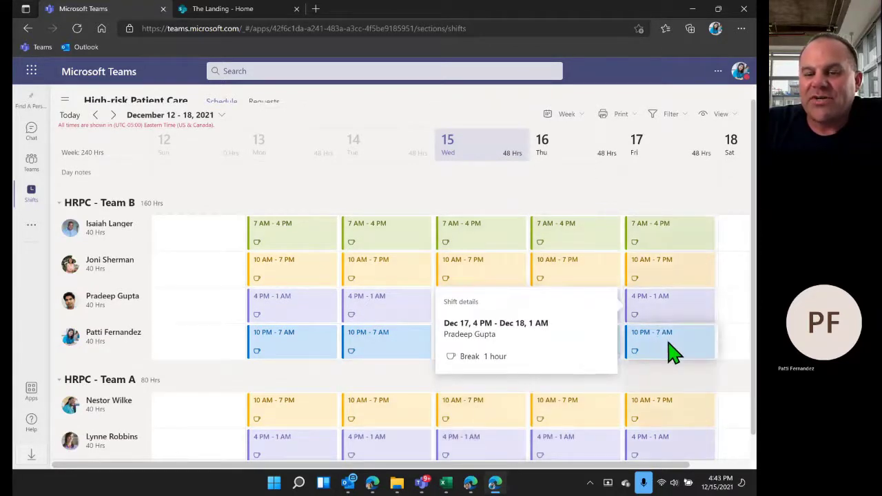
left_click(674, 348)
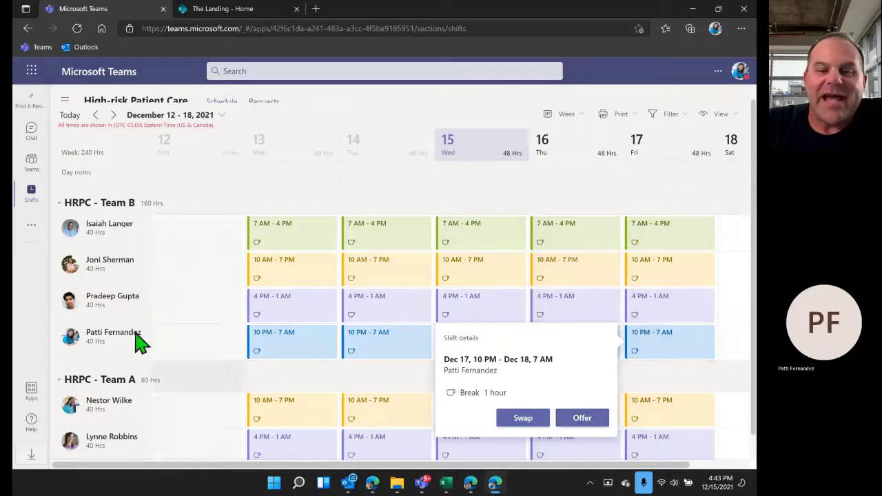
left_click(407, 118)
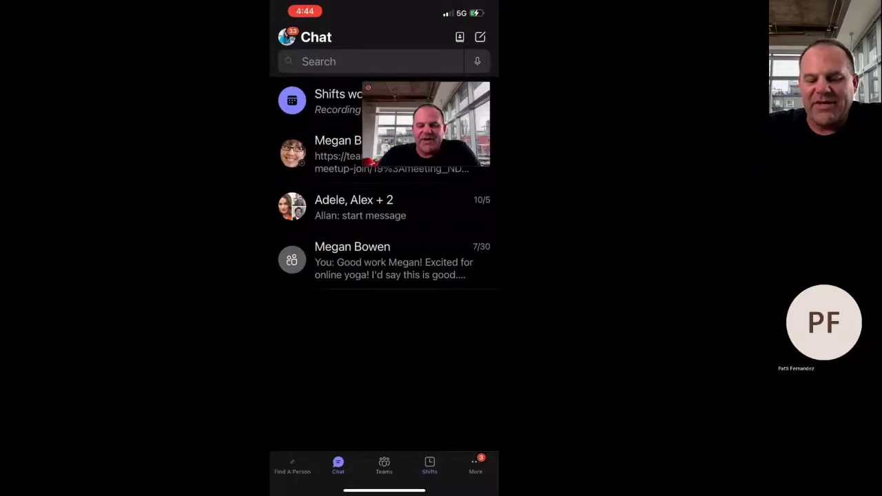
In the Teams mobile app, look at the teams list and all of your shifts, and return to the Shifts overview.
left_click(383, 465)
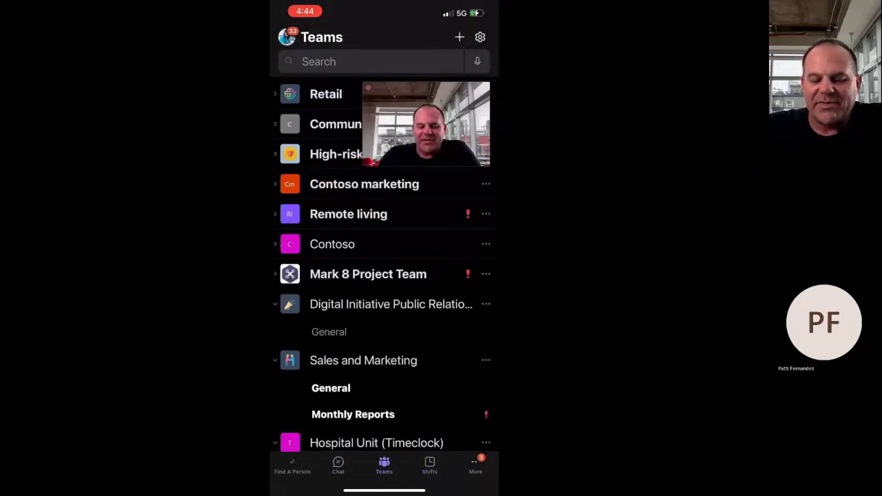
left_click(429, 465)
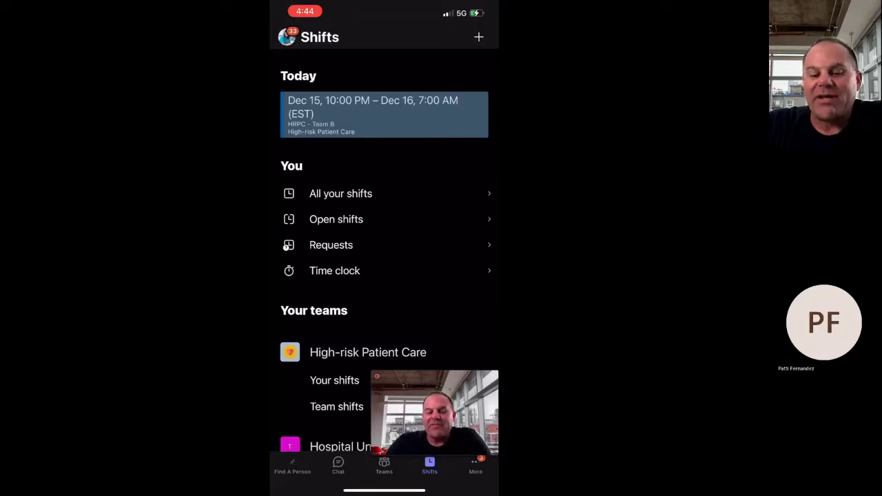
left_click(341, 193)
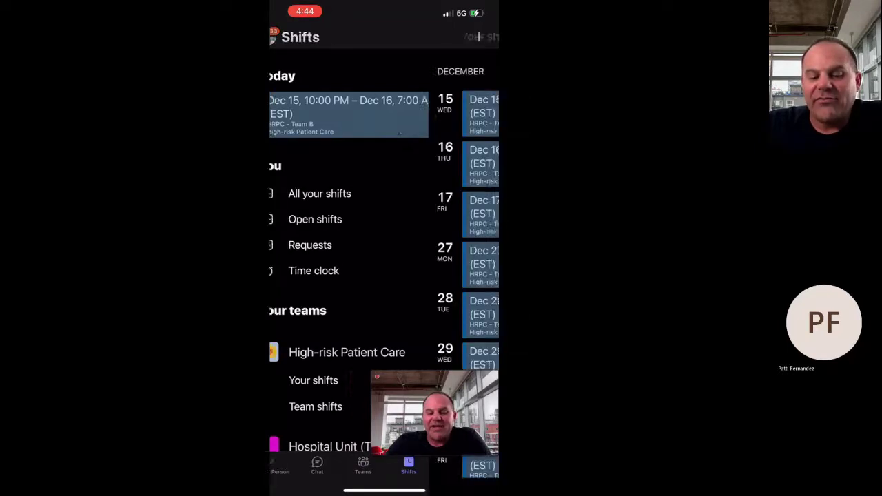
left_click(280, 36)
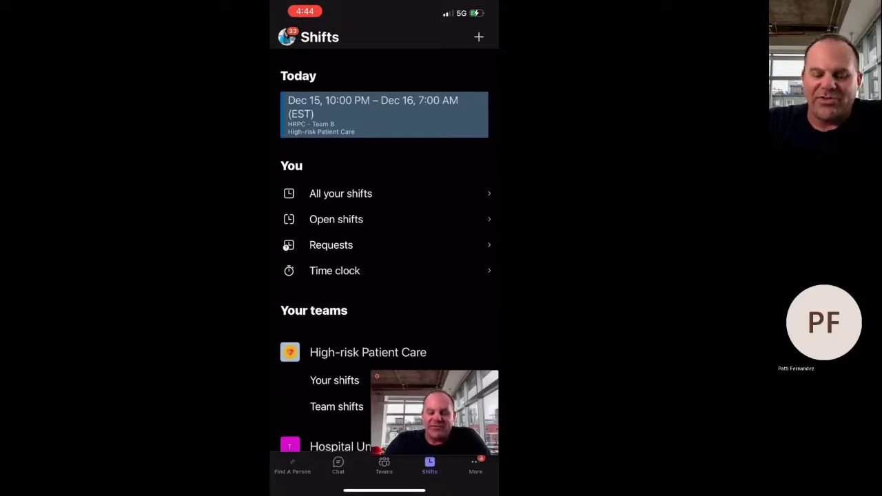
Start a new time-off request for the Hospital Unit (Timeclock) team with Vacation as the type of time off.
left_click(331, 244)
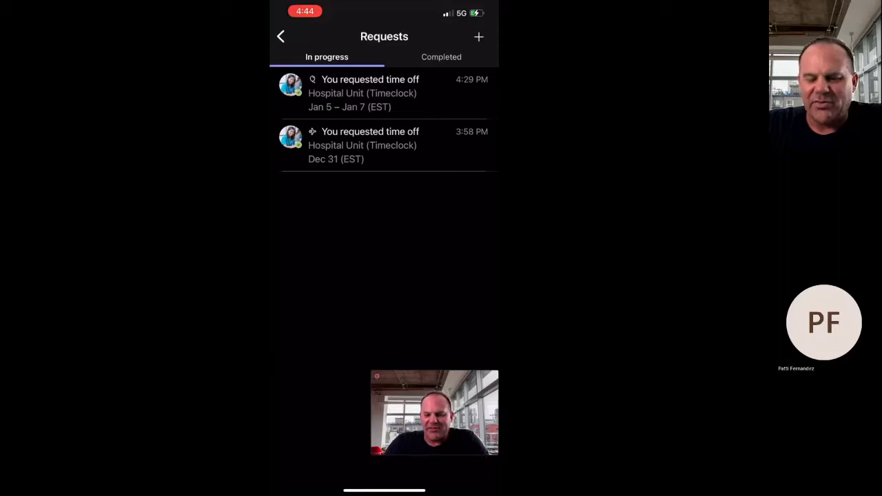
left_click(479, 37)
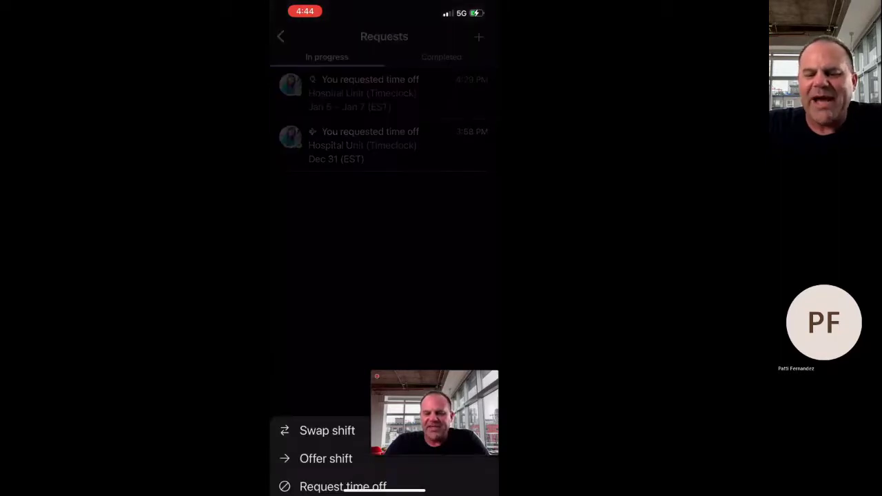
left_click(343, 464)
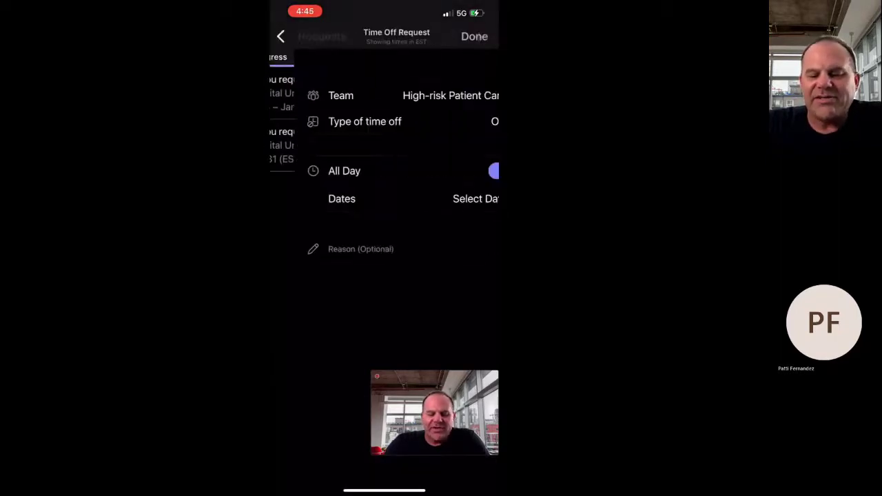
left_click(330, 110)
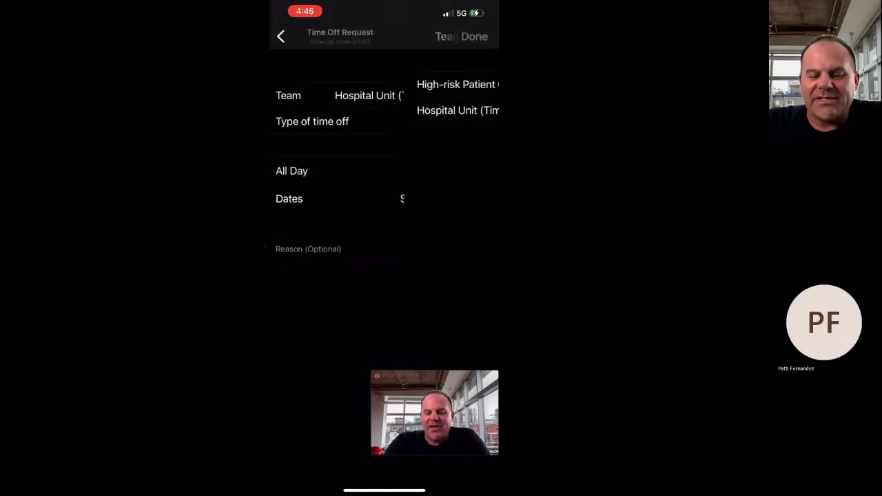
left_click(324, 121)
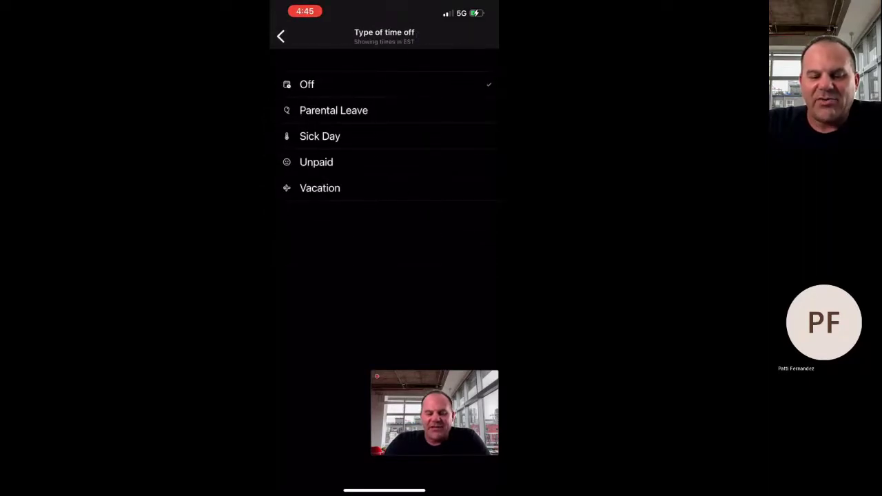
left_click(319, 187)
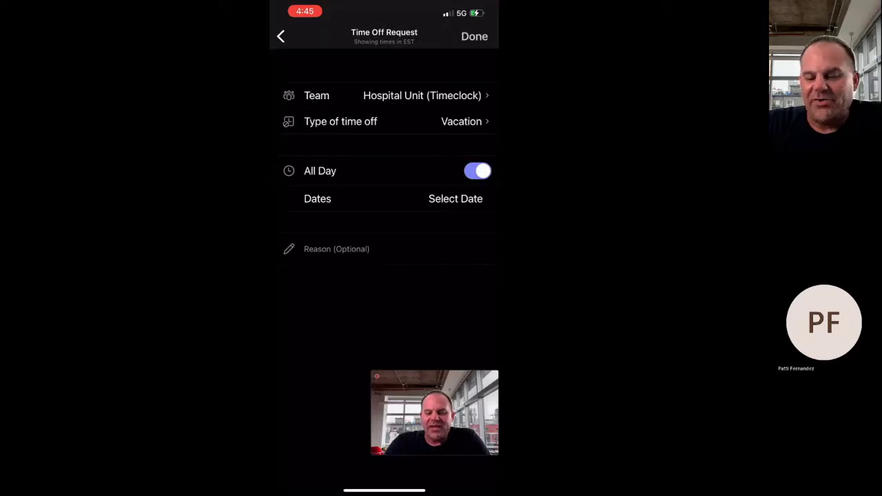
Set the vacation request's dates to Feb 23 – Feb 24, 2022.
left_click(455, 199)
left_click(454, 170)
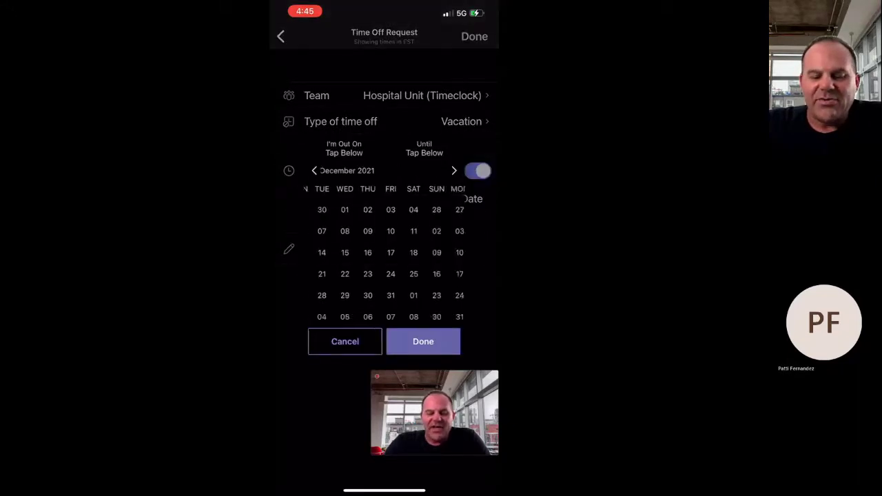
left_click(454, 170)
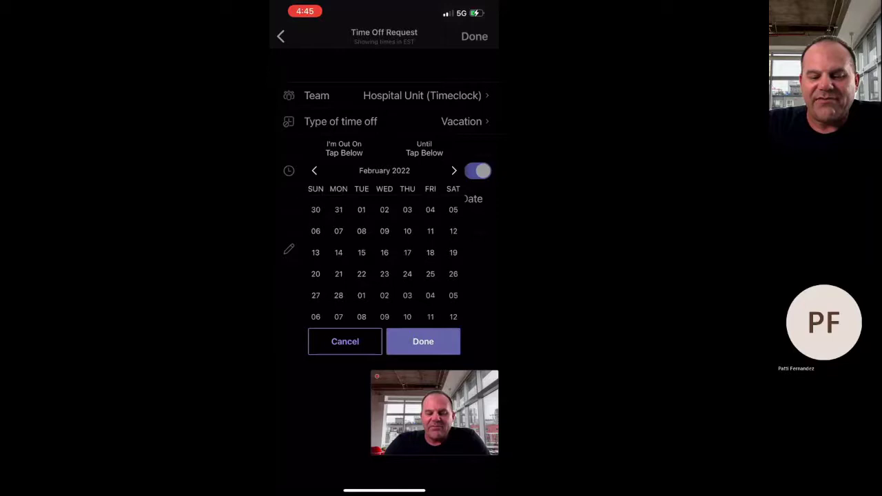
left_click(384, 273)
left_click(429, 273)
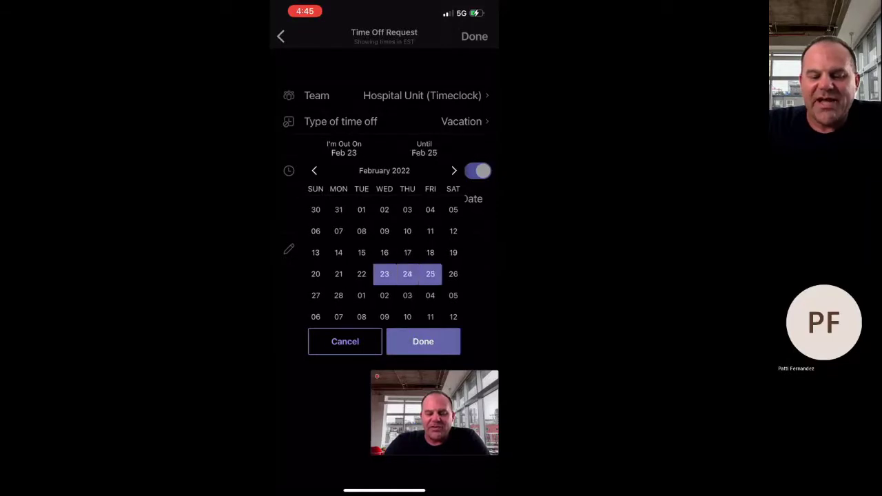
left_click(339, 273)
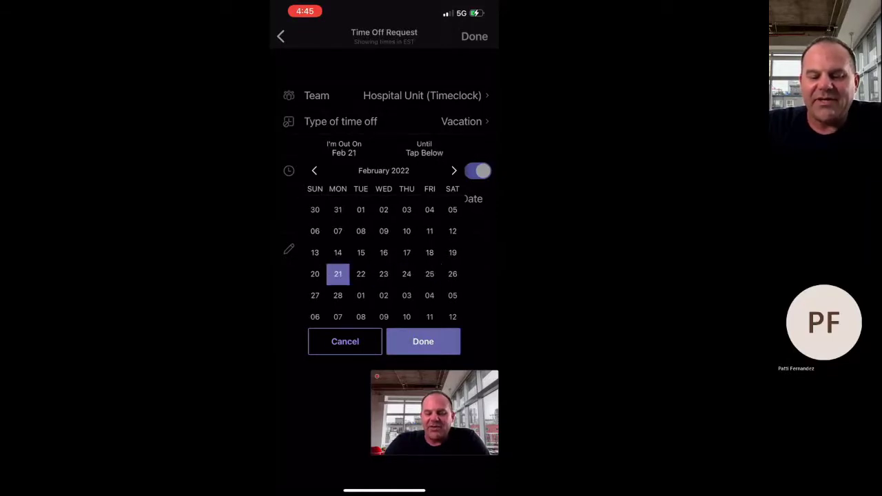
left_click(430, 273)
left_click(429, 231)
left_click(429, 274)
left_click(430, 274)
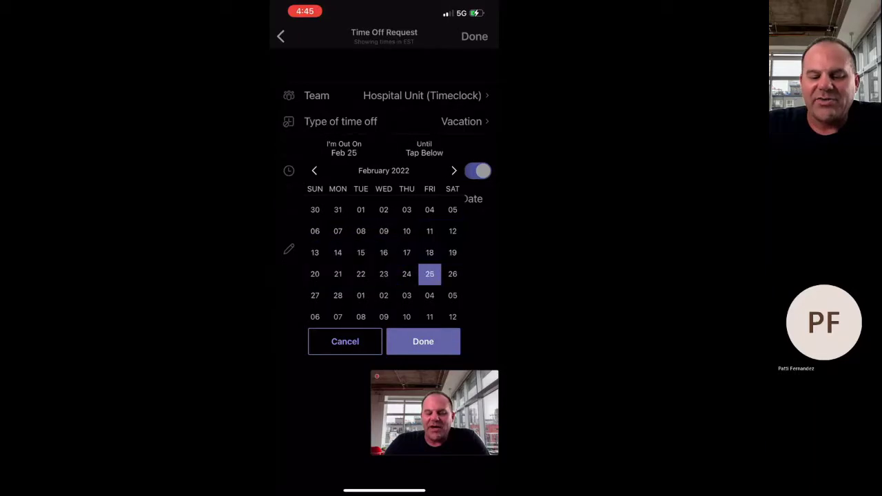
left_click(384, 274)
left_click(406, 274)
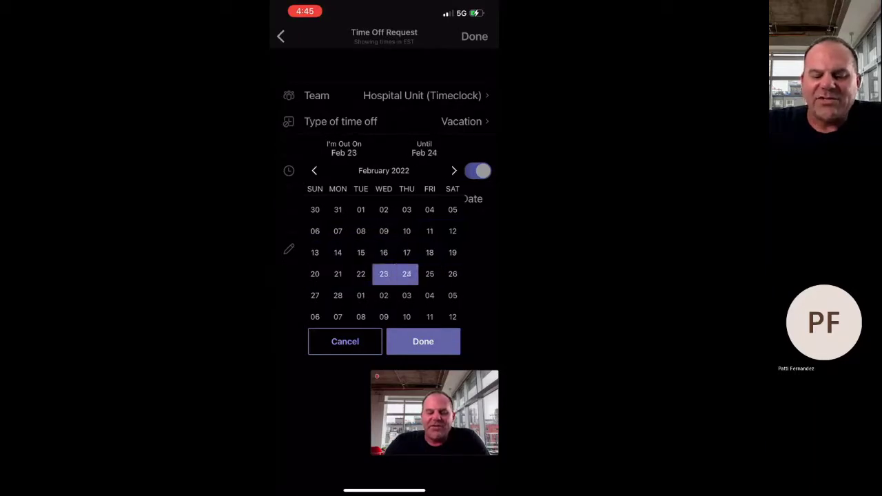
left_click(424, 341)
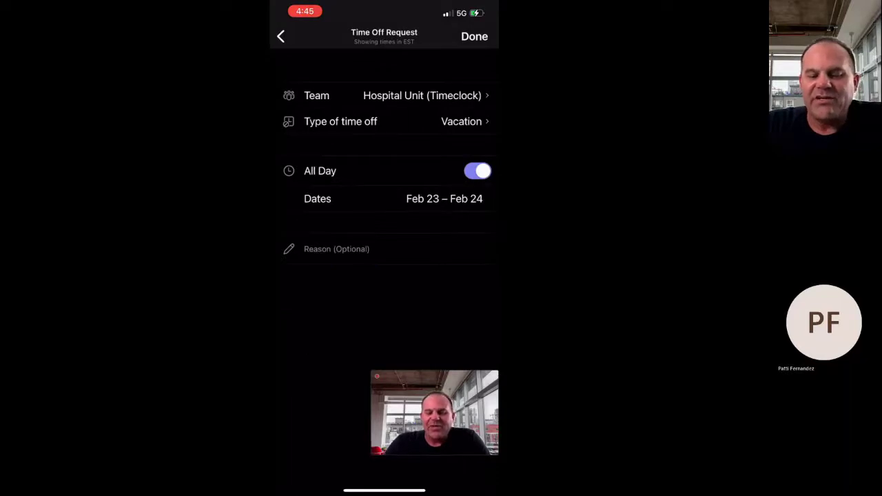
Submit the vacation request without a reason and return to the Shifts overview.
left_click(336, 249)
left_click(474, 37)
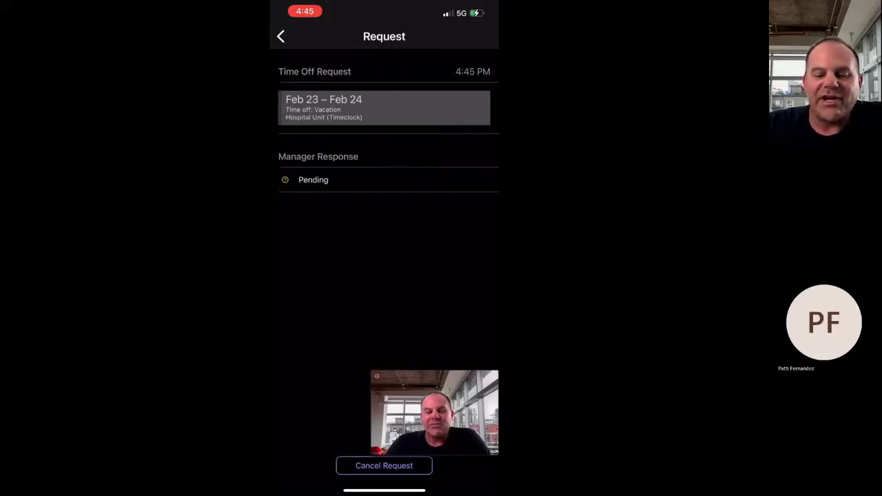
left_click(281, 36)
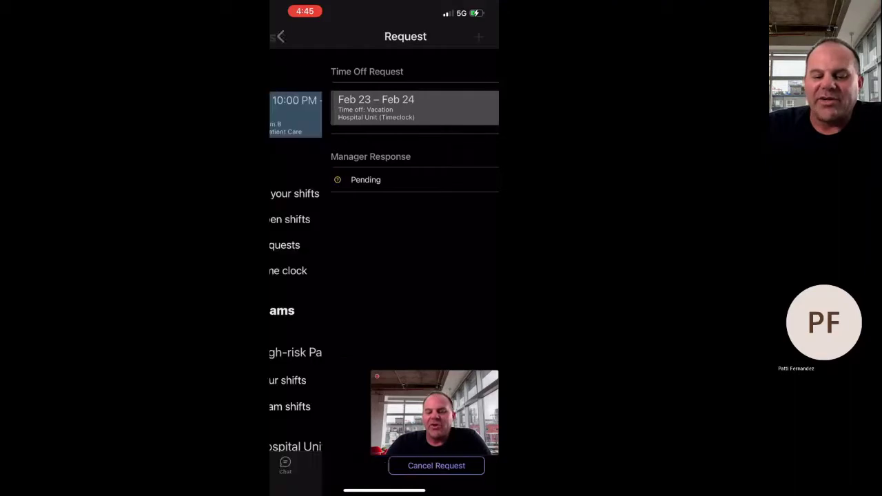
Clock in on the time clock for the Hospital Unit (Timeclock) team, and start and end a break.
left_click(478, 36)
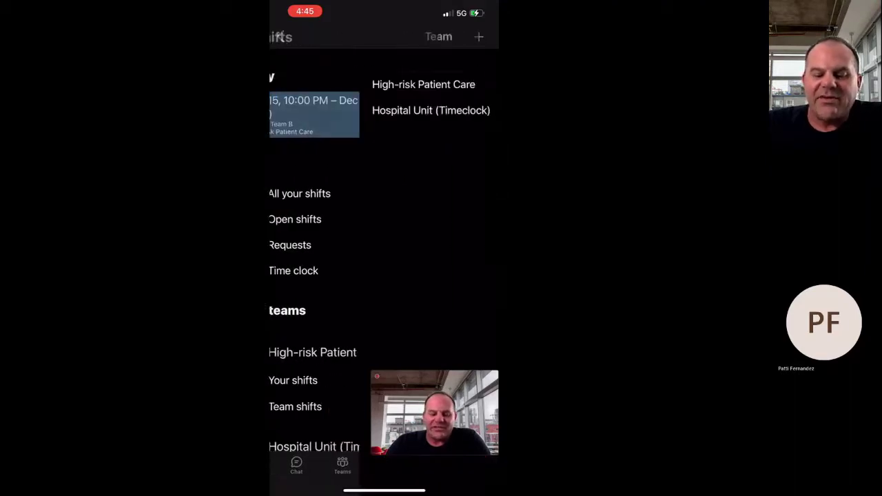
left_click(341, 110)
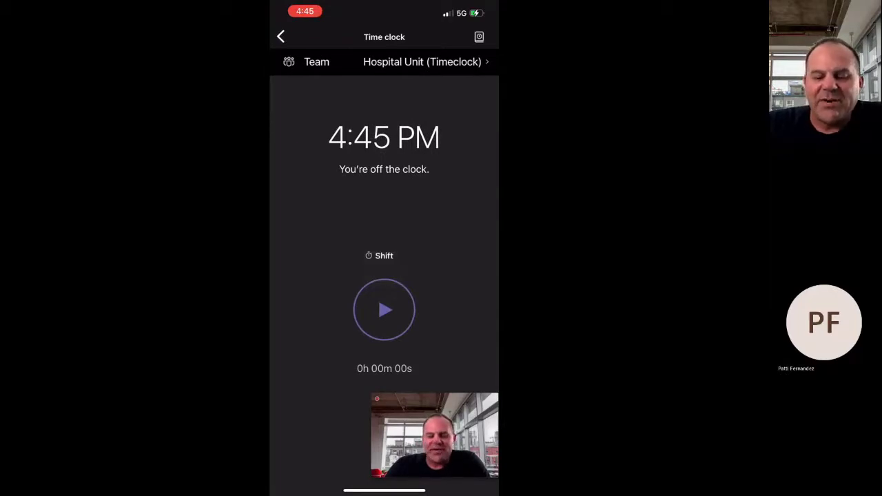
left_click(384, 309)
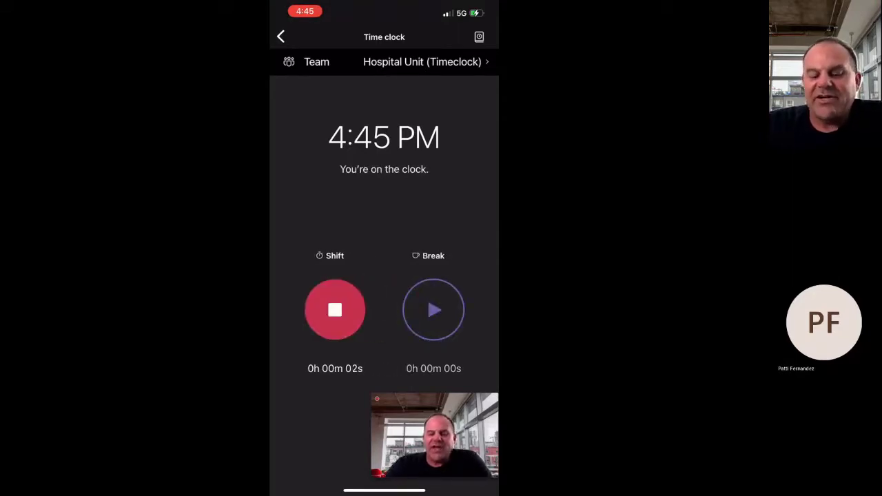
left_click(433, 309)
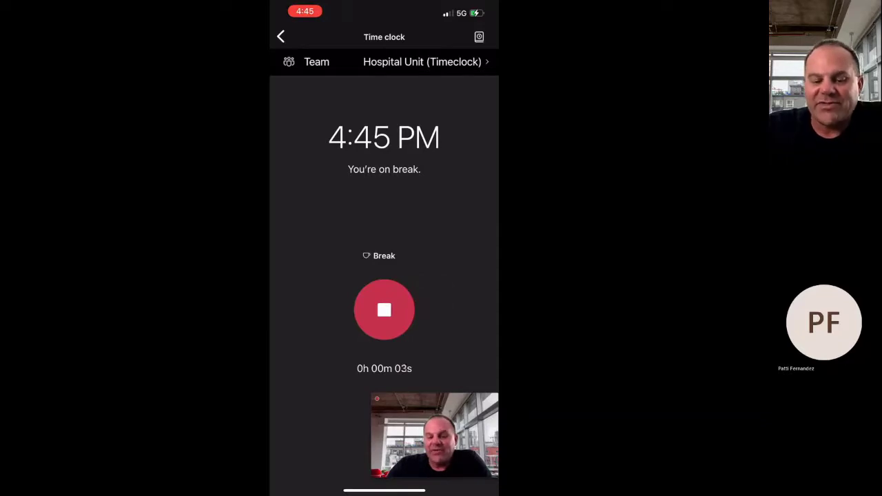
left_click(384, 309)
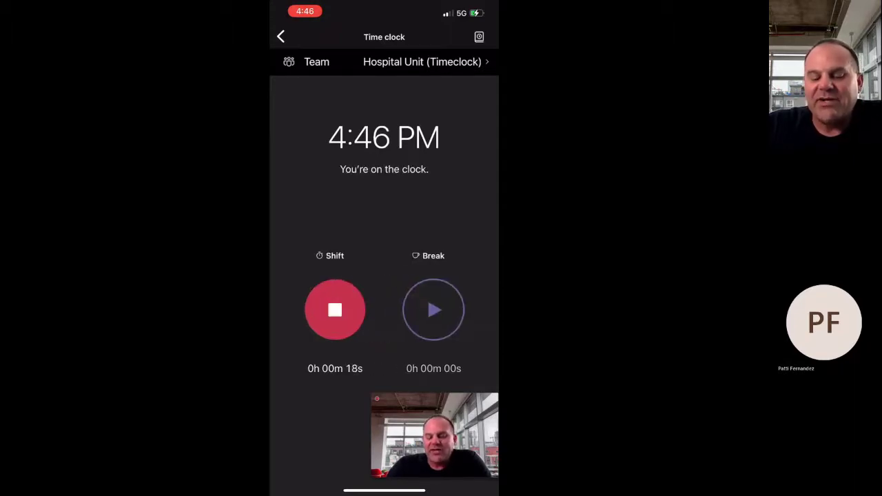
Clock out of the shift and look over the entries in the Hospital Unit (Timeclock) time sheet.
left_click(335, 309)
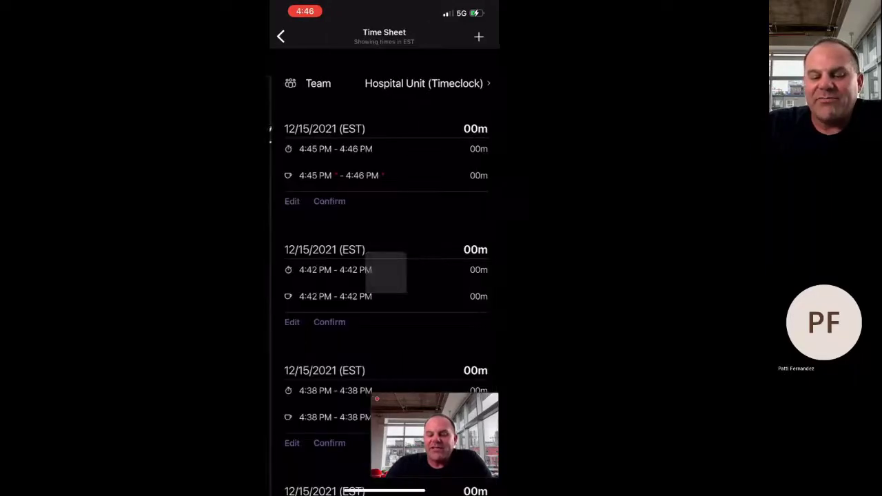
scroll(385, 276, "down", 3)
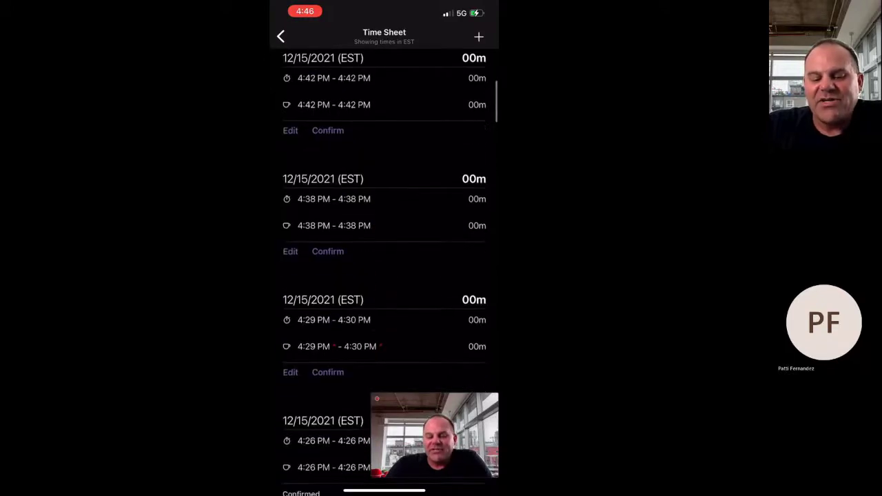
scroll(386, 276, "up", 2)
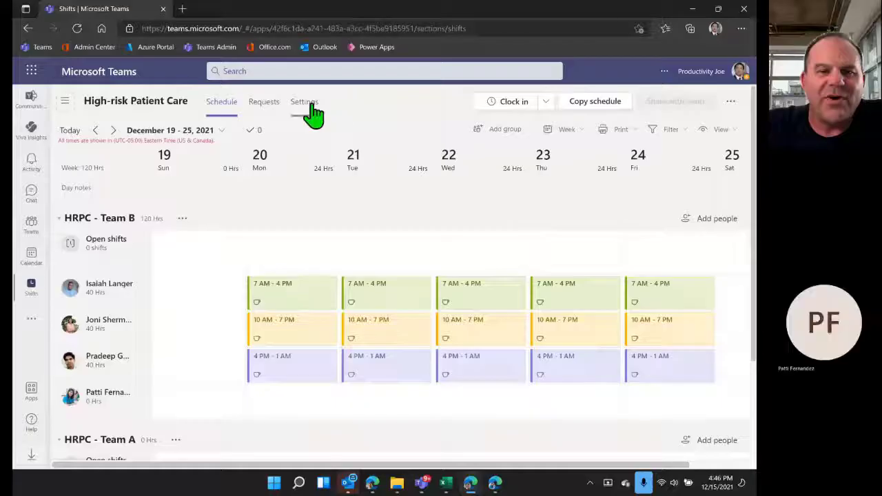
In Teams on the web, review the High-risk Patient Care Shifts settings and the time report export dates, without exporting.
left_click(304, 105)
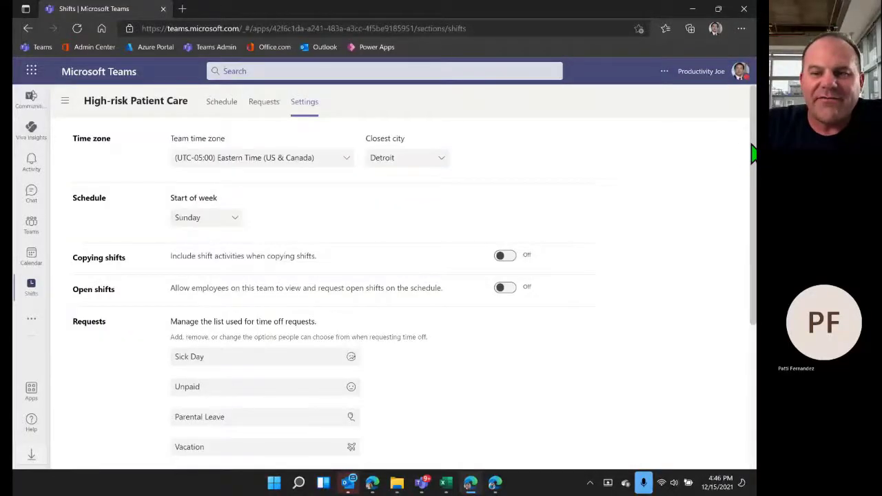
scroll(754, 155, "down", 2)
scroll(183, 282, "down", 1)
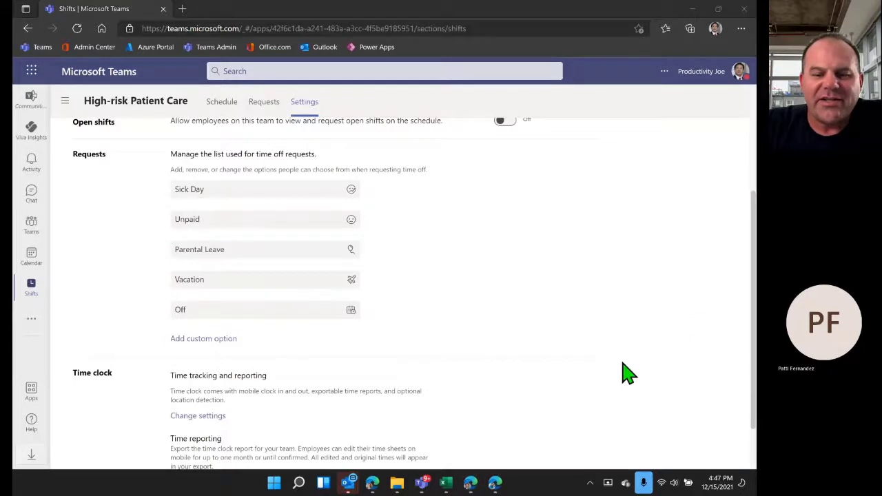
scroll(337, 389, "down", 2)
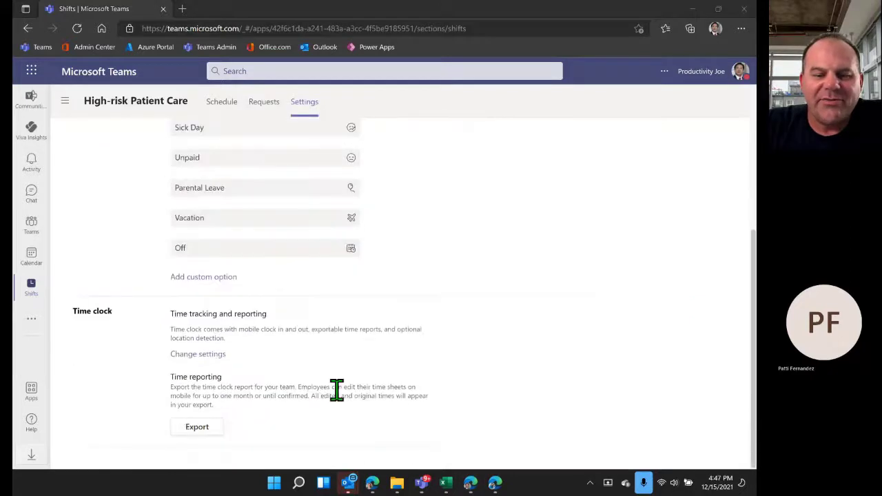
left_click(197, 430)
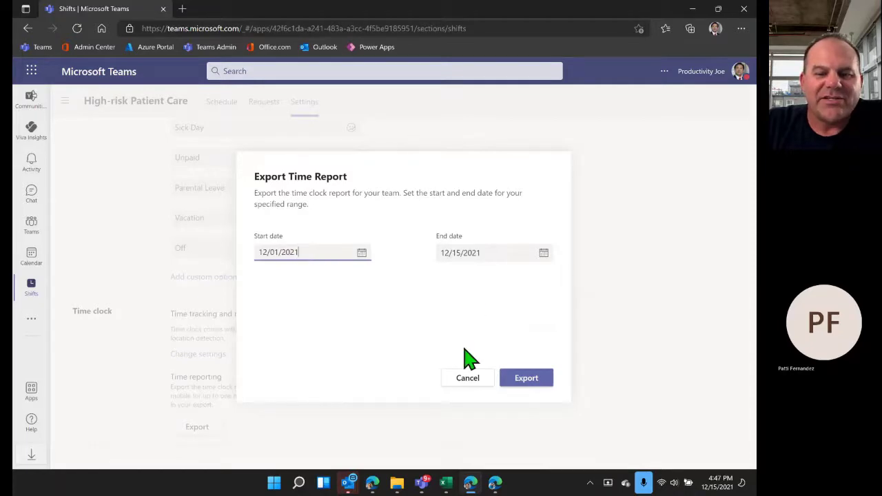
left_click(468, 380)
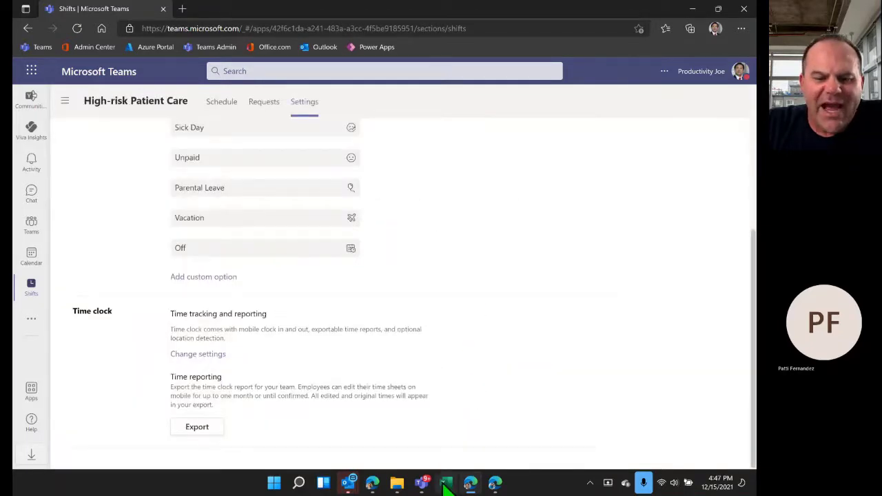
Switch to the exported time report in Excel and examine its date, employee name, clock-in, break hours and Confirmed columns.
left_click(446, 482)
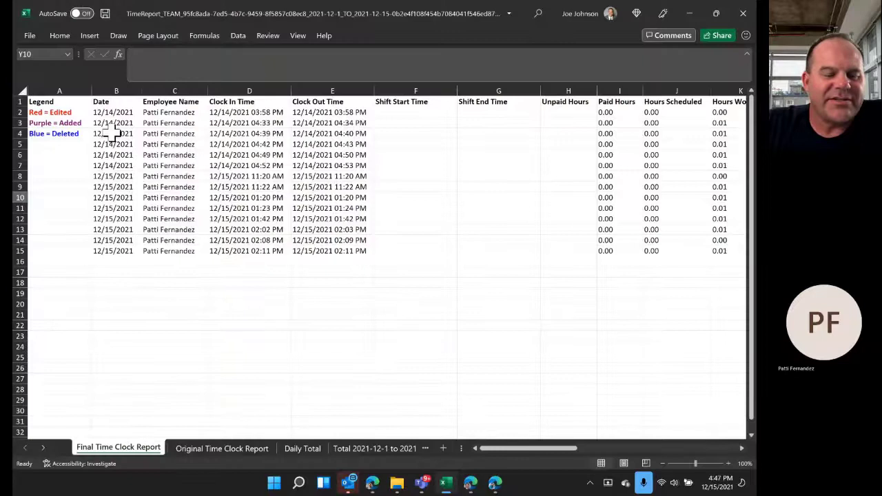
left_click_drag(112, 133, 118, 231)
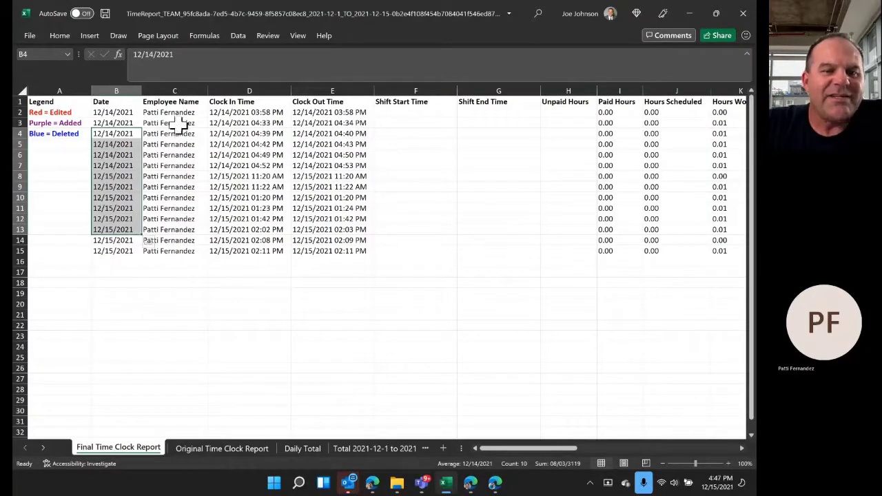
left_click_drag(180, 123, 180, 200)
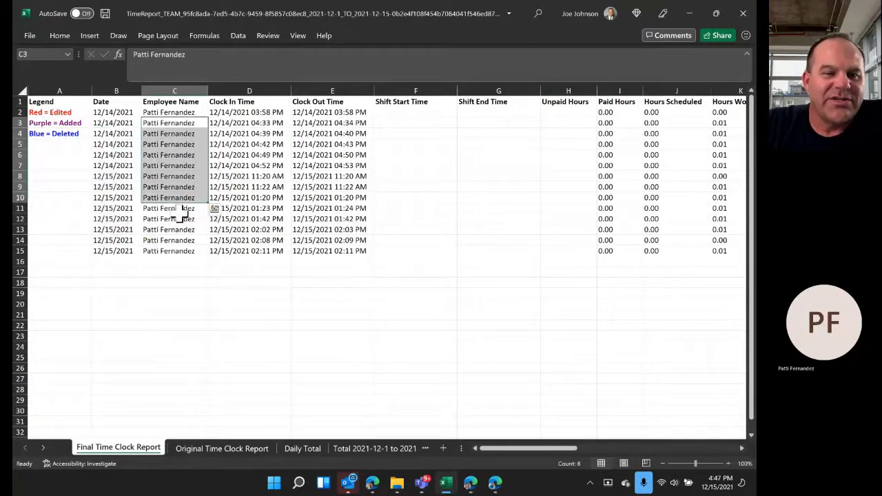
left_click_drag(265, 144, 265, 198)
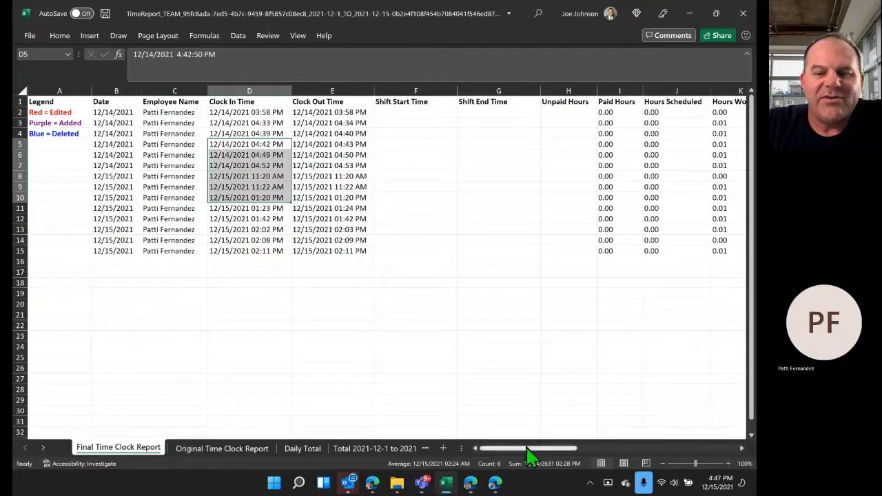
left_click_drag(529, 449, 603, 452)
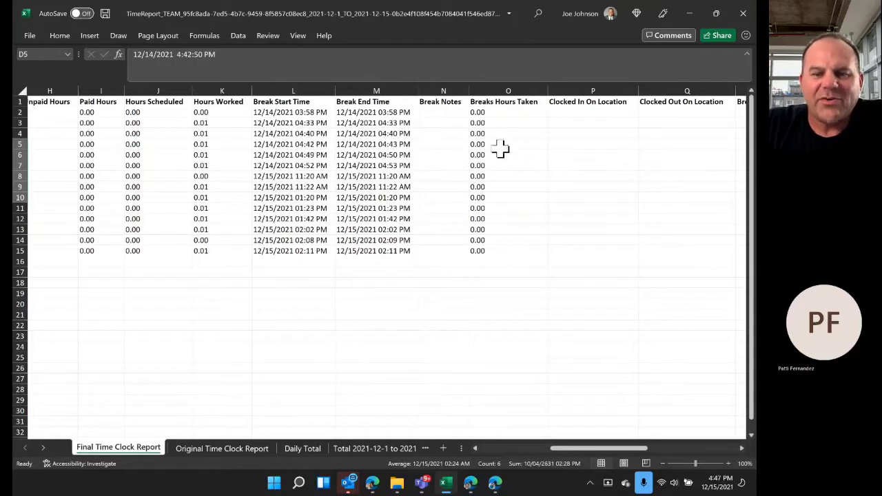
left_click_drag(500, 134, 501, 251)
left_click_drag(603, 450, 744, 453)
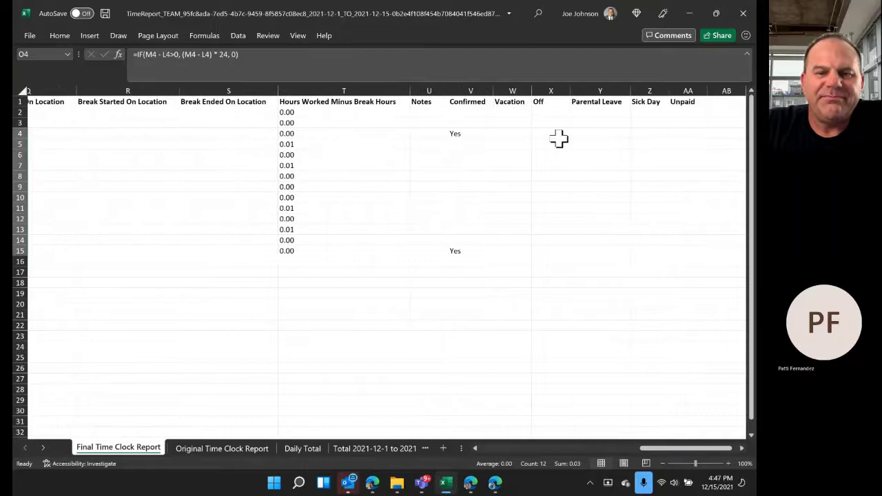
left_click(471, 90)
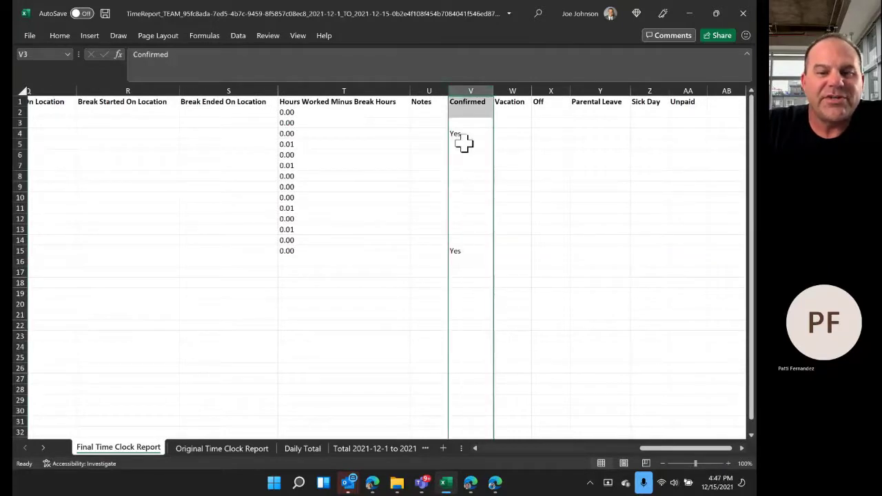
Examine the Confirmed entries and the Vacation, Off, Parental Leave, Sick Day and Unpaid columns, and put the exported time report away.
left_click_drag(463, 122, 466, 256)
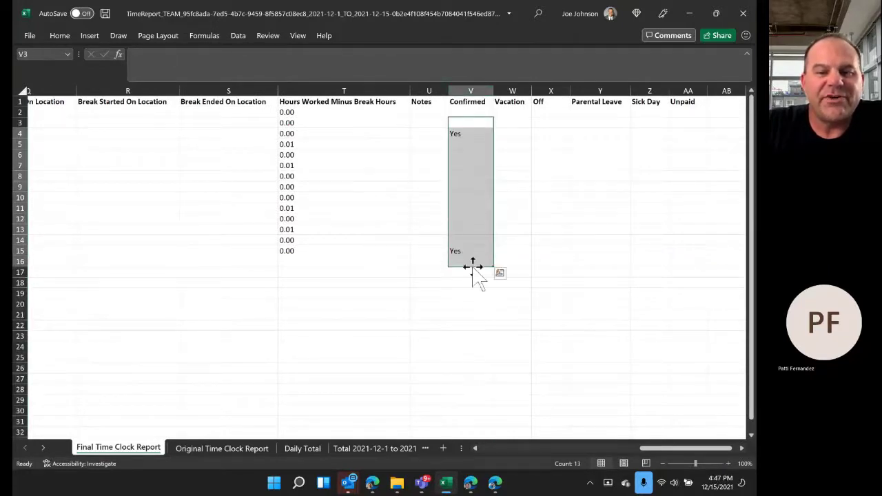
left_click(559, 176)
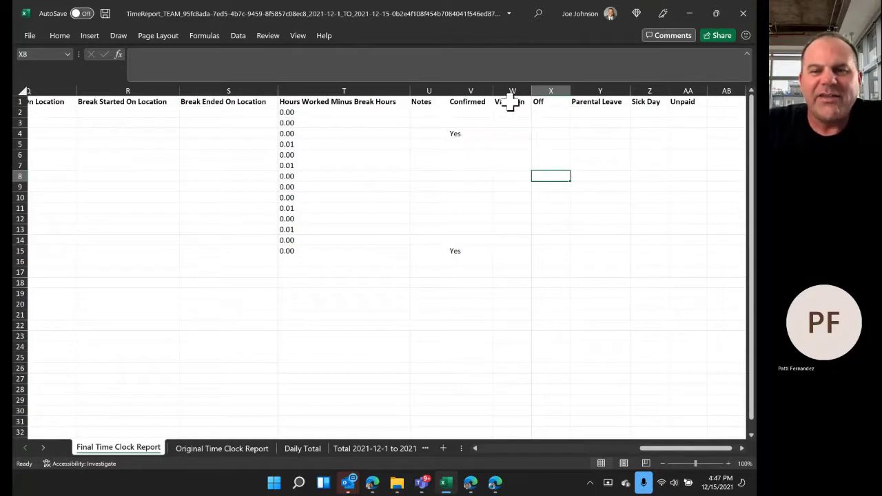
left_click_drag(510, 102, 681, 325)
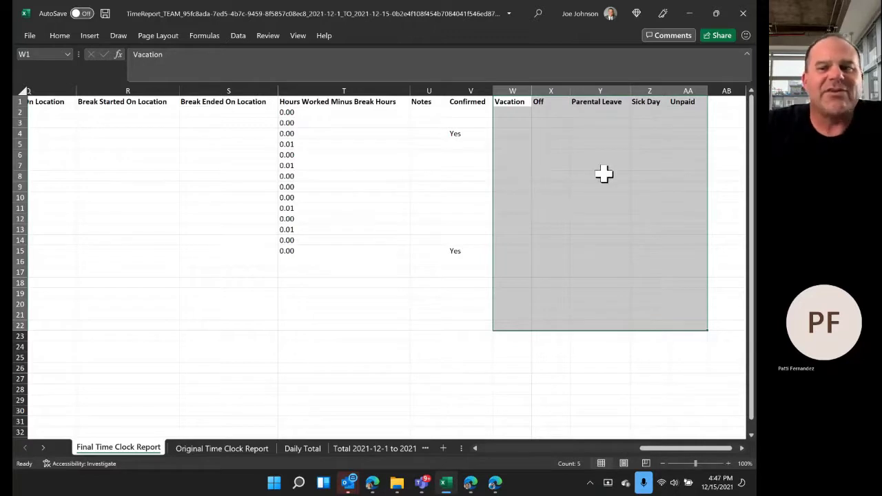
left_click(650, 208)
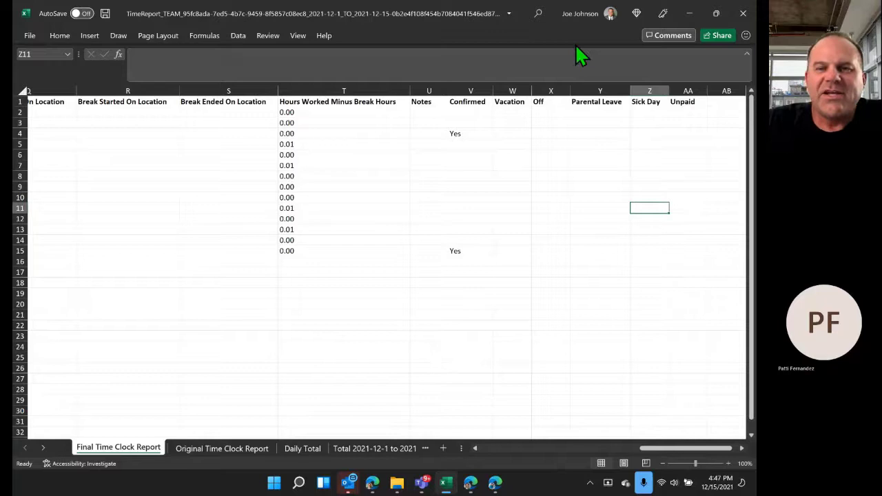
left_click(690, 12)
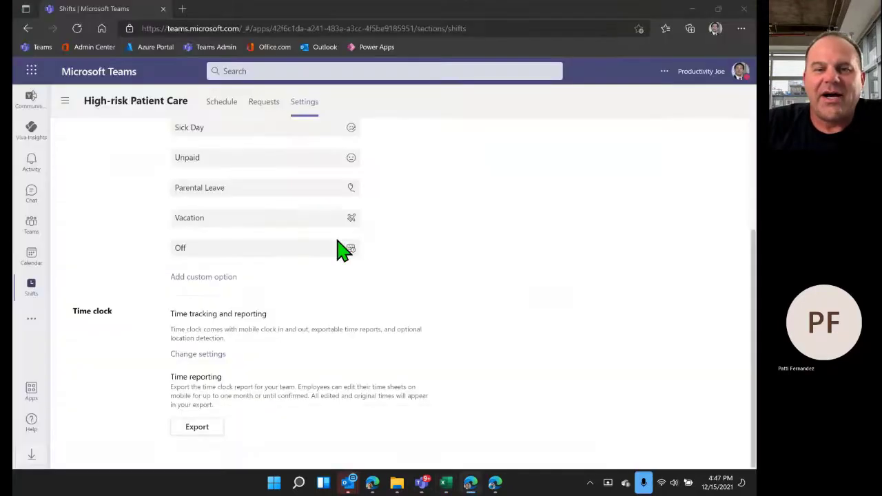
Switch to the employee's browser window and open Shifts from the Time Clock link on The Landing SharePoint home page.
left_click(494, 483)
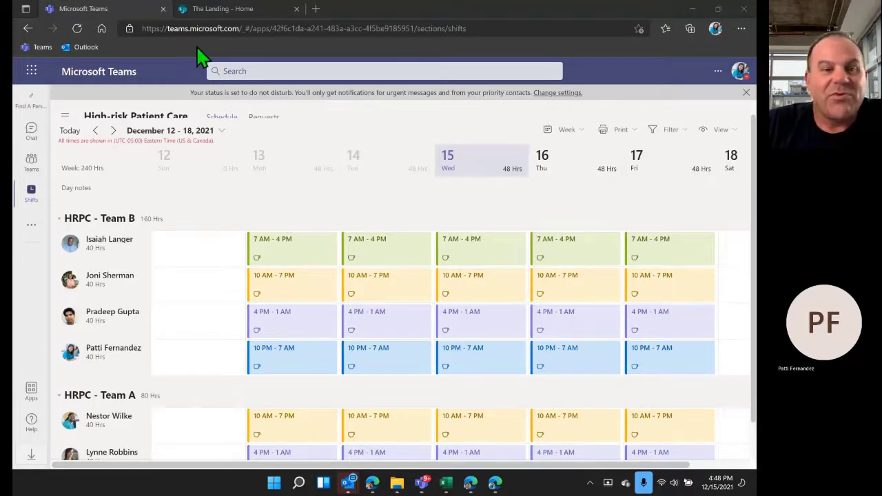
left_click(232, 10)
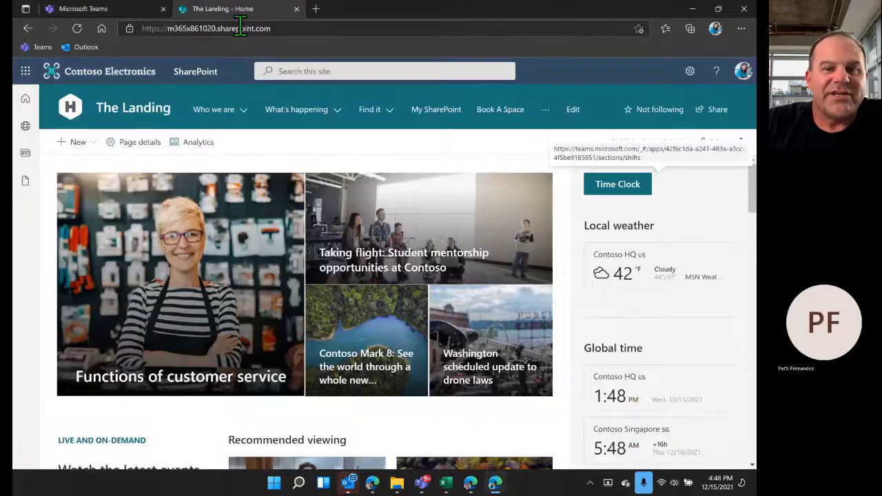
left_click(619, 186)
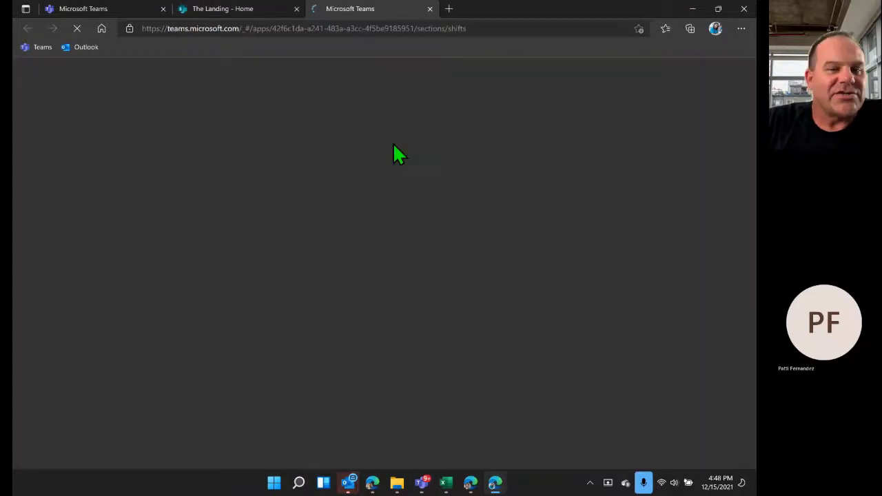